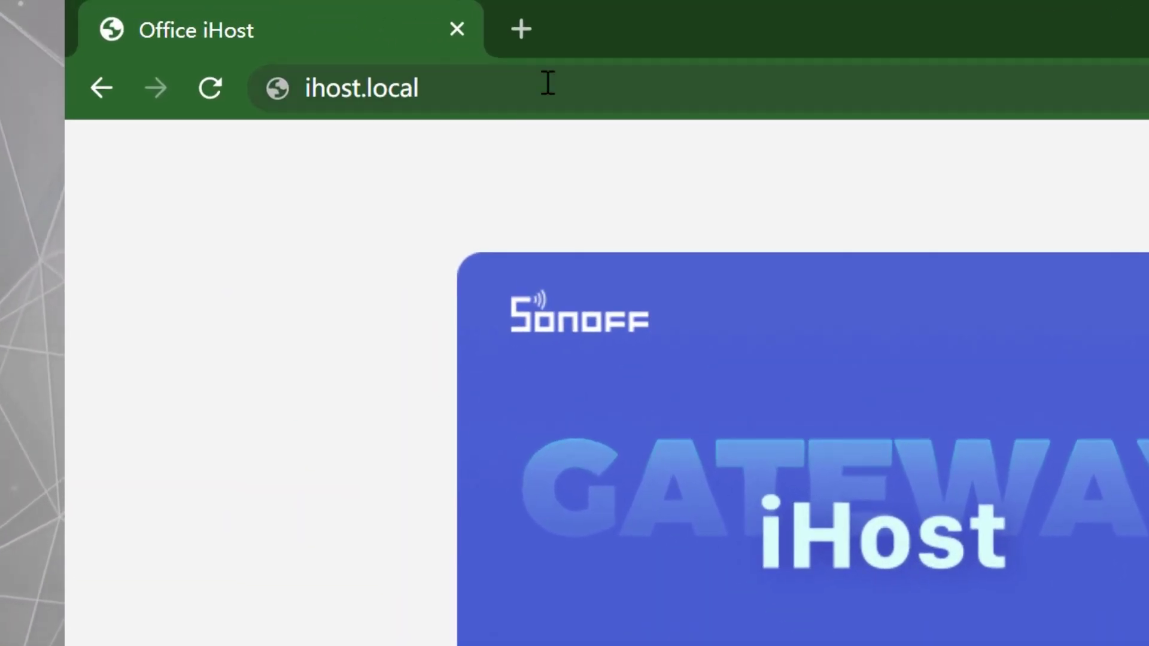
# Reload ihost.local and log in to the console with the account password.
pyautogui.click(567, 75)
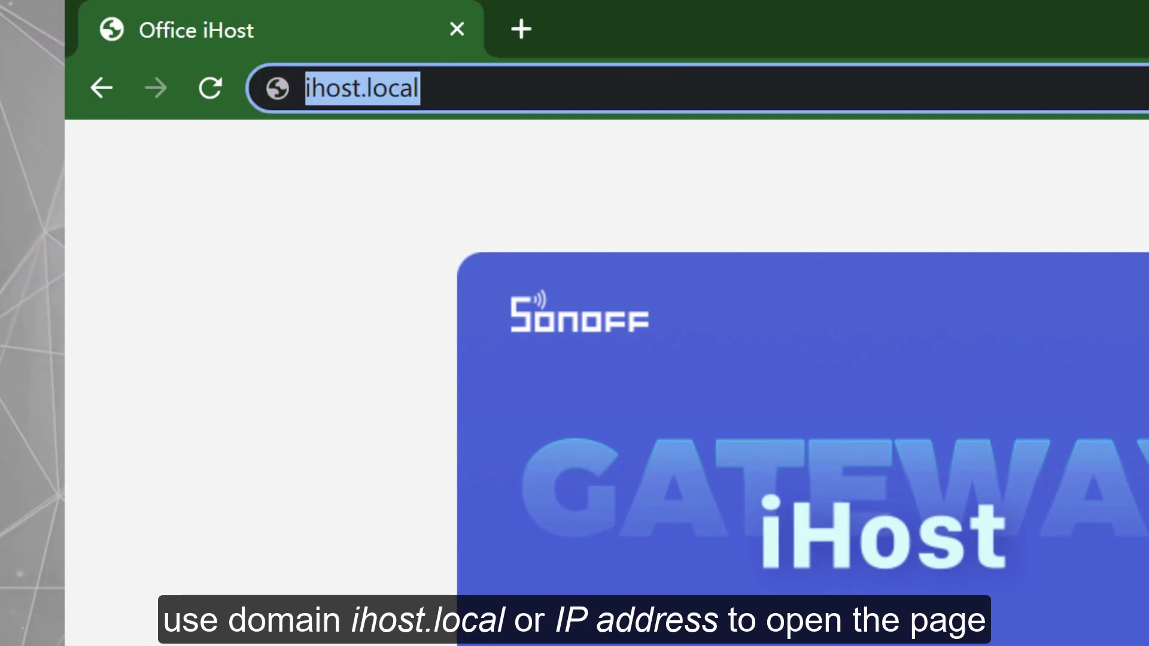
pyautogui.press('Return')
pyautogui.click(789, 317)
pyautogui.write('a*****')
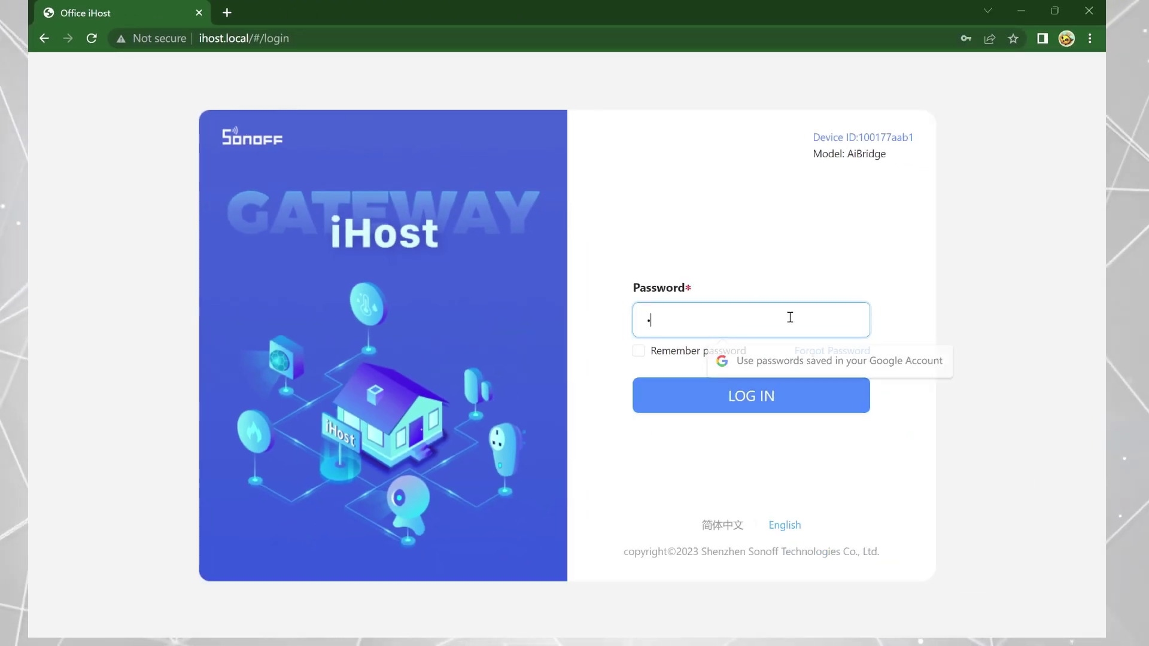
pyautogui.click(787, 394)
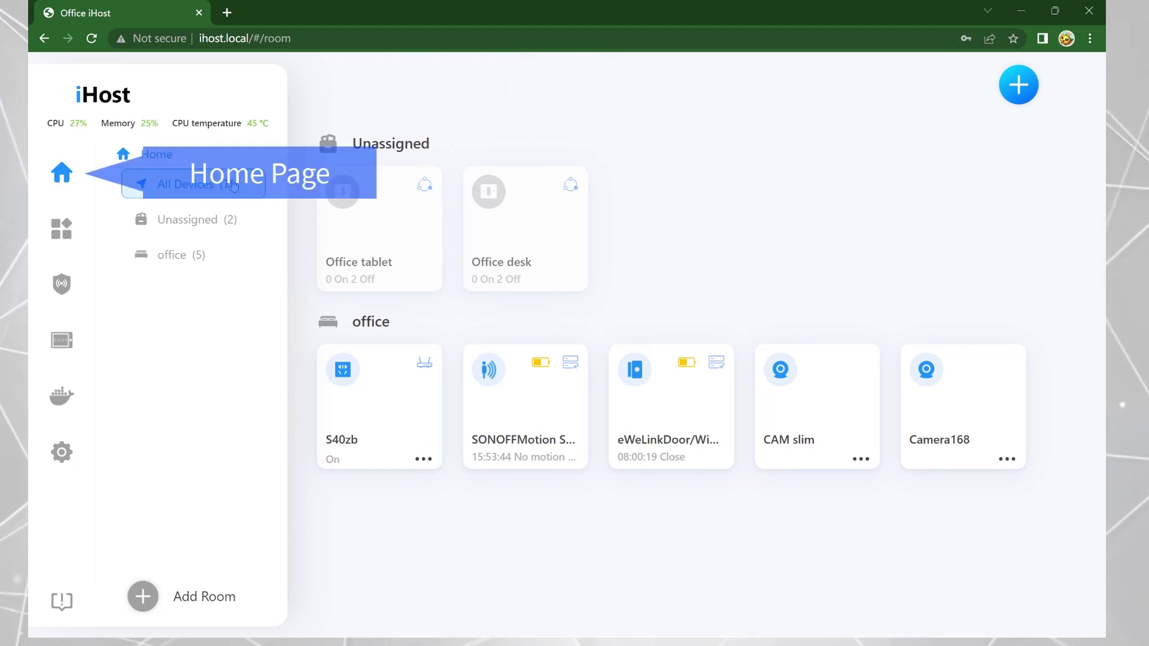
# Switch Office tablet channels 1 and 2 on and then off, and toggle the S40zb plug off and on.
pyautogui.click(418, 238)
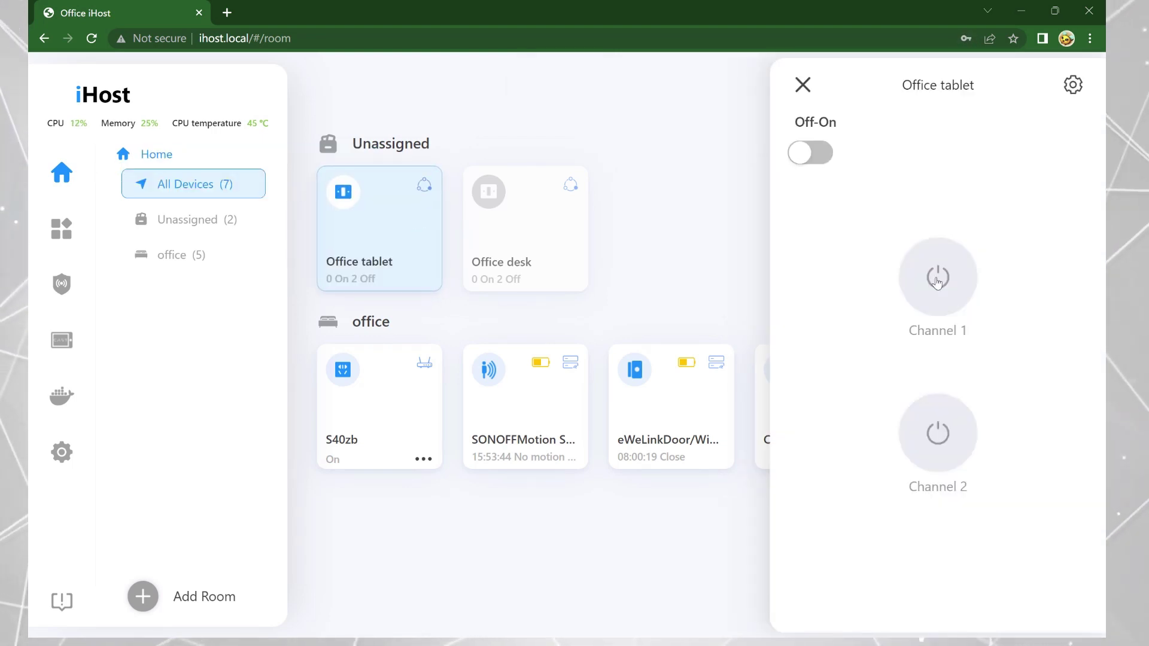
pyautogui.click(937, 280)
pyautogui.click(938, 432)
pyautogui.click(812, 157)
pyautogui.click(523, 231)
pyautogui.click(662, 249)
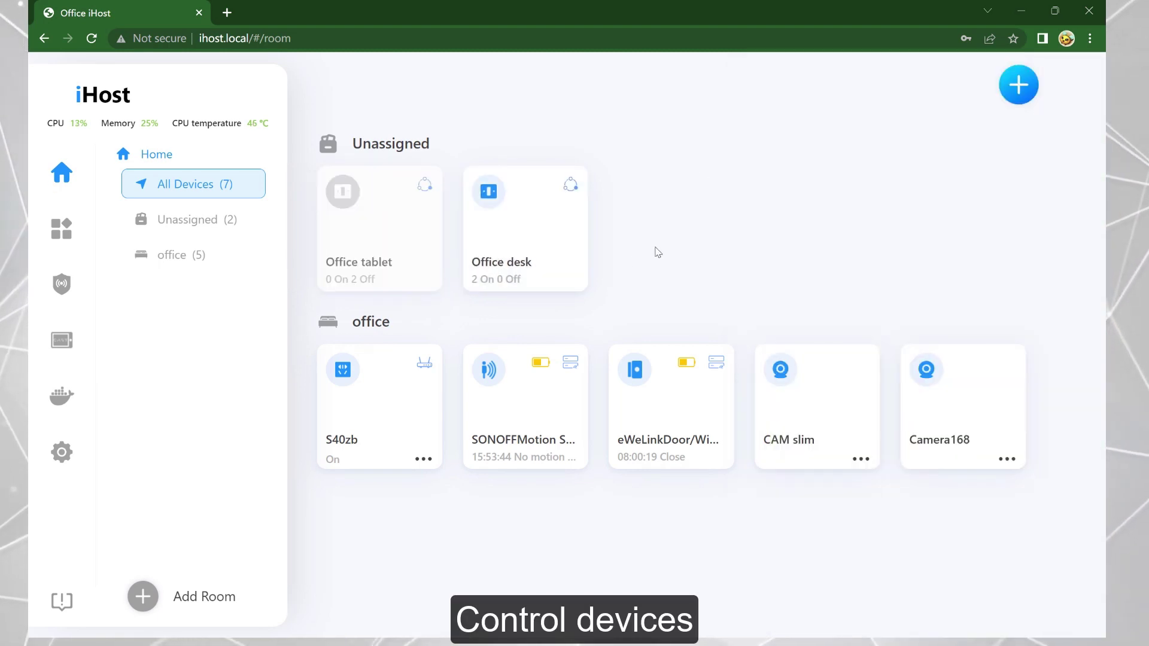
pyautogui.click(382, 400)
pyautogui.click(382, 415)
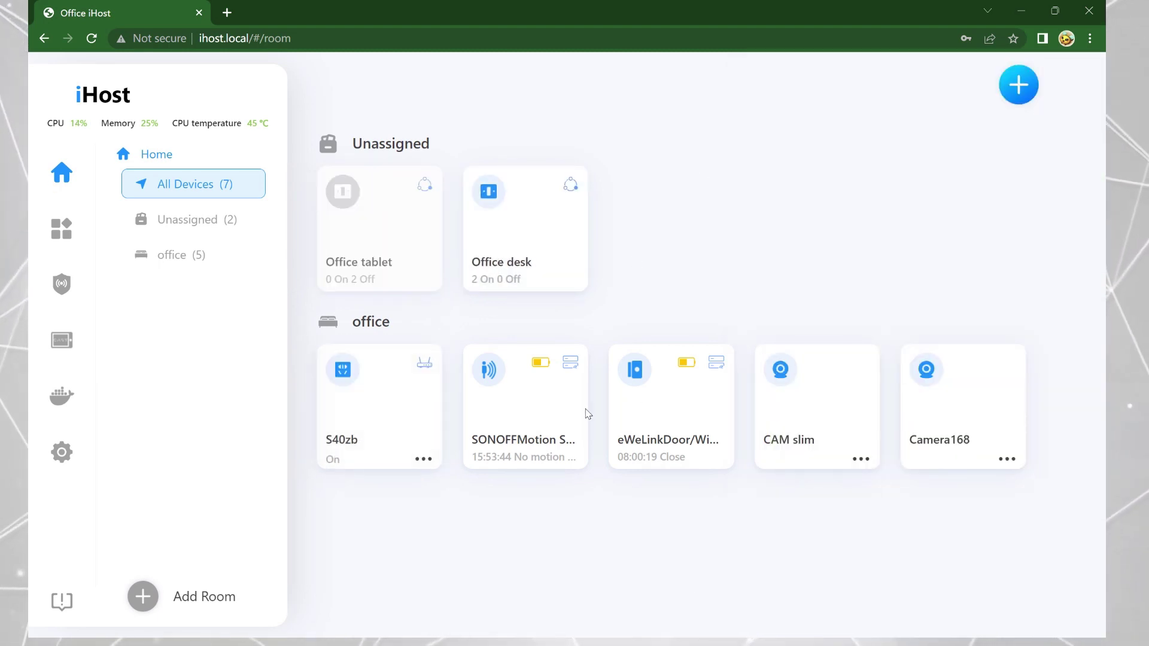
# Review the motion sensor's records and device info, then the door sensor's open/close history.
pyautogui.click(579, 413)
pyautogui.scroll(-5, 946, 321)
pyautogui.scroll(5, 933, 321)
pyautogui.click(1071, 82)
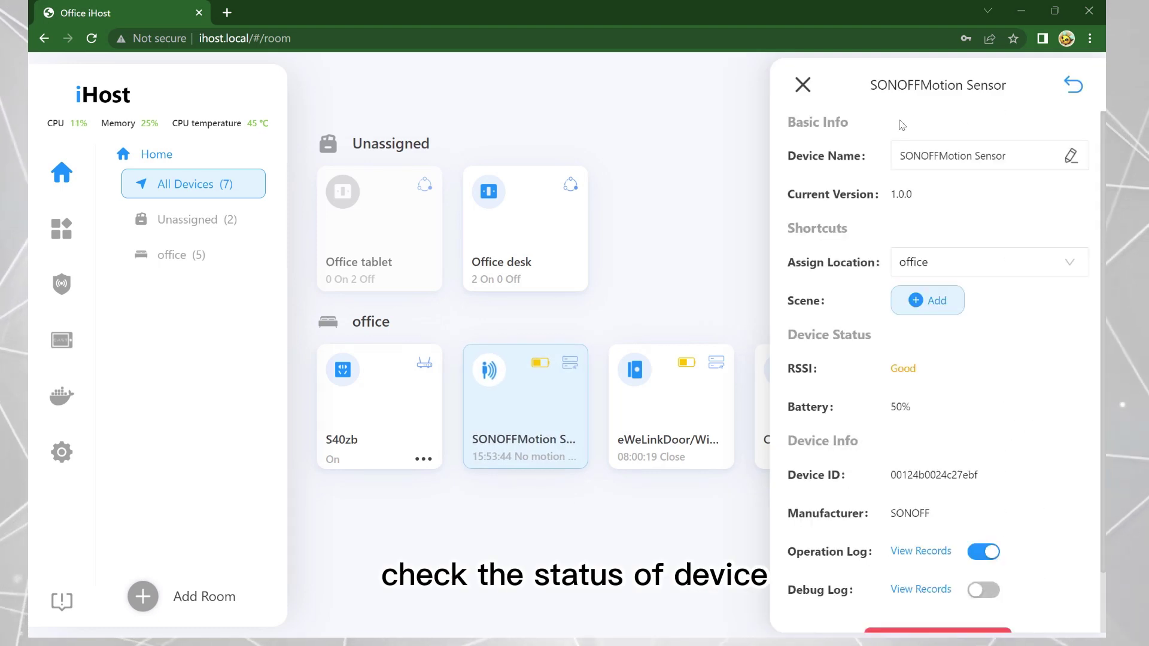
pyautogui.click(802, 85)
pyautogui.click(687, 429)
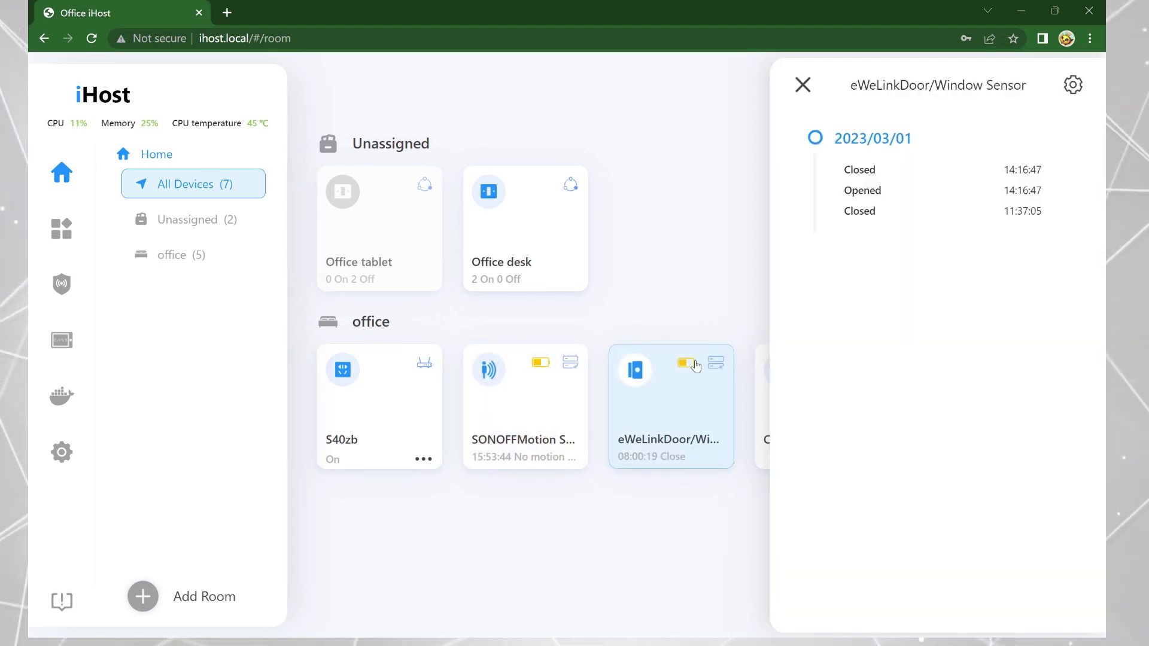
pyautogui.click(703, 266)
# Watch Camera168's live stream, enlarge it, shrink it back and close it.
pyautogui.click(942, 393)
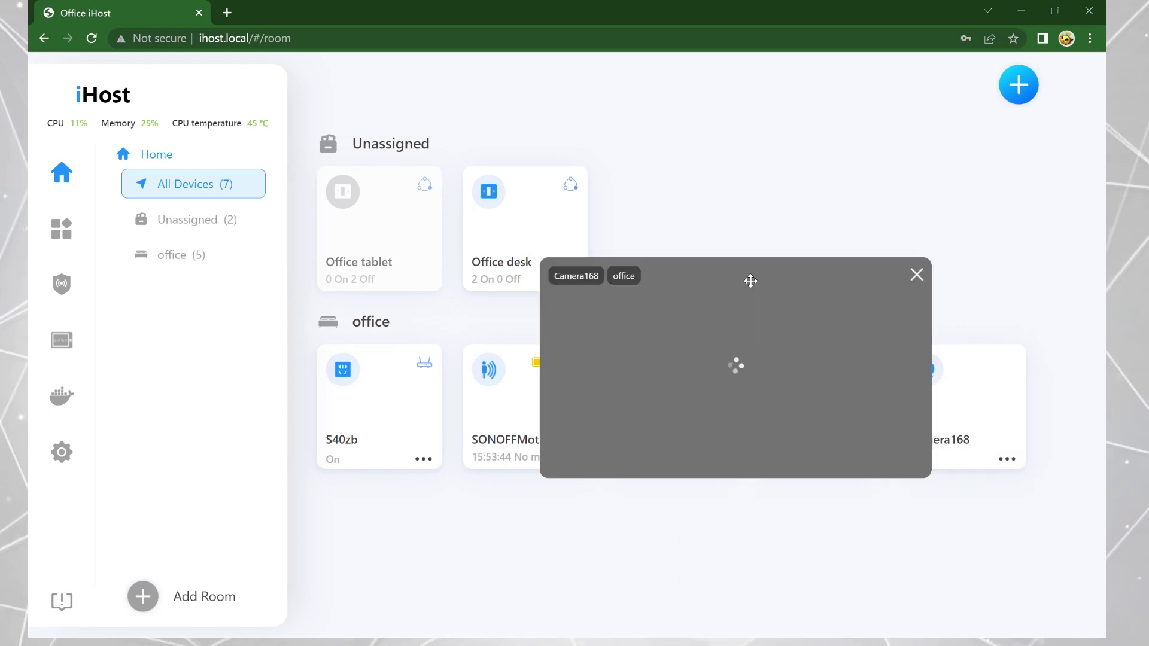
pyautogui.click(832, 405)
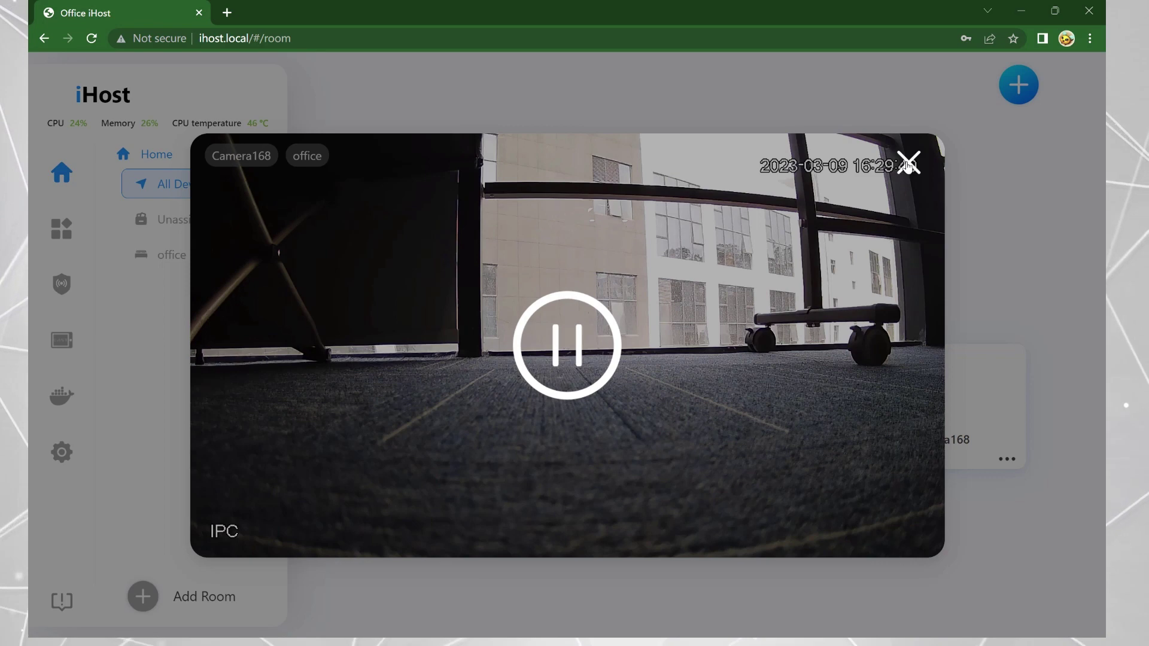
pyautogui.click(907, 164)
pyautogui.click(834, 222)
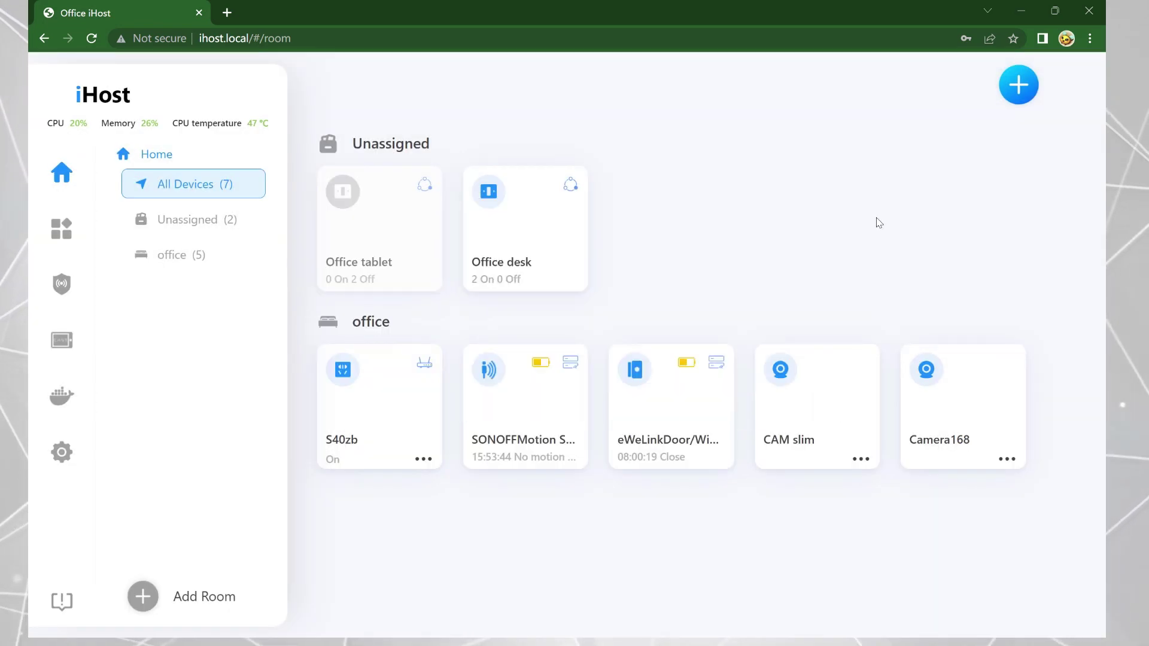
pyautogui.click(1024, 90)
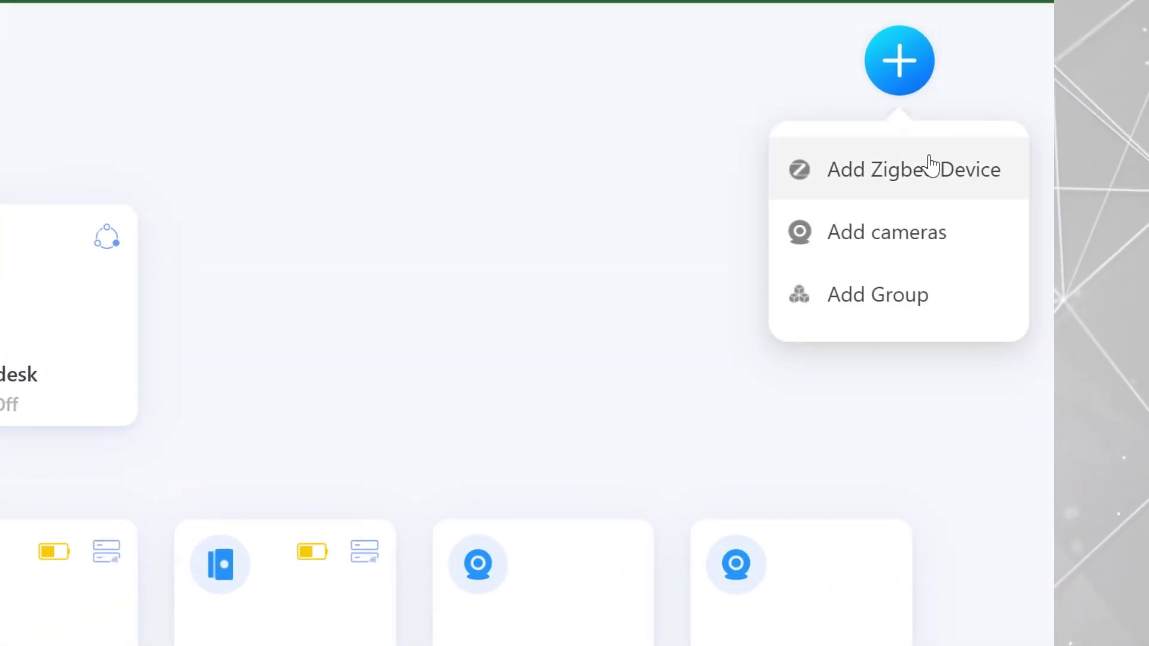
# Start Zigbee pairing mode, then stop it without adding a device.
pyautogui.click(931, 195)
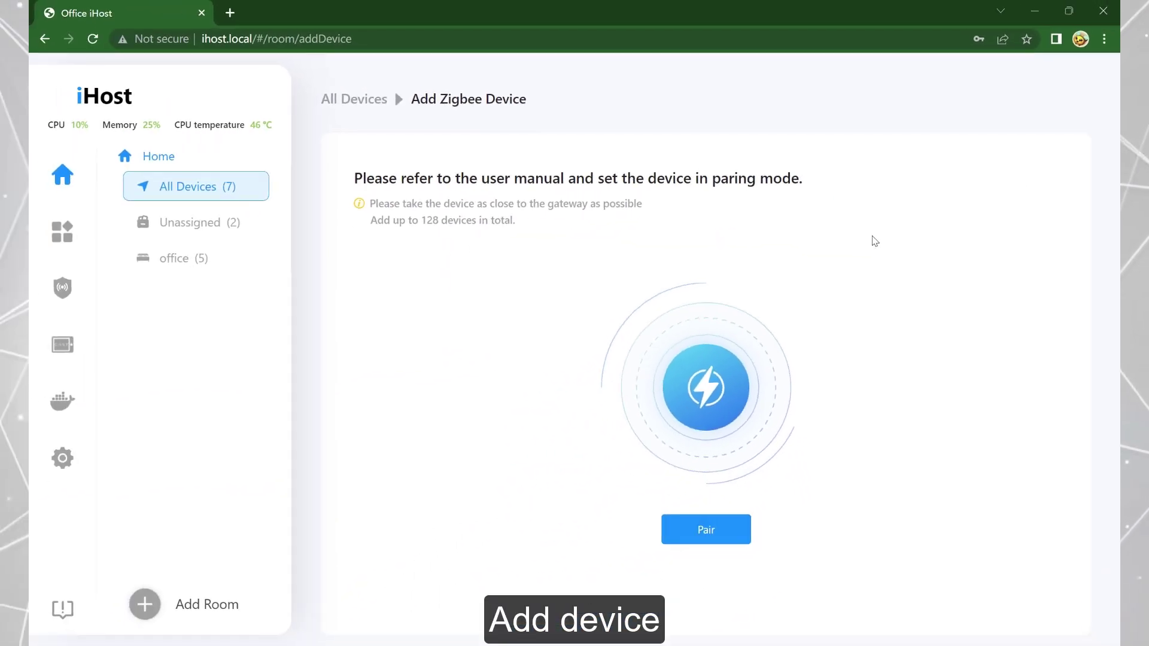
pyautogui.click(728, 530)
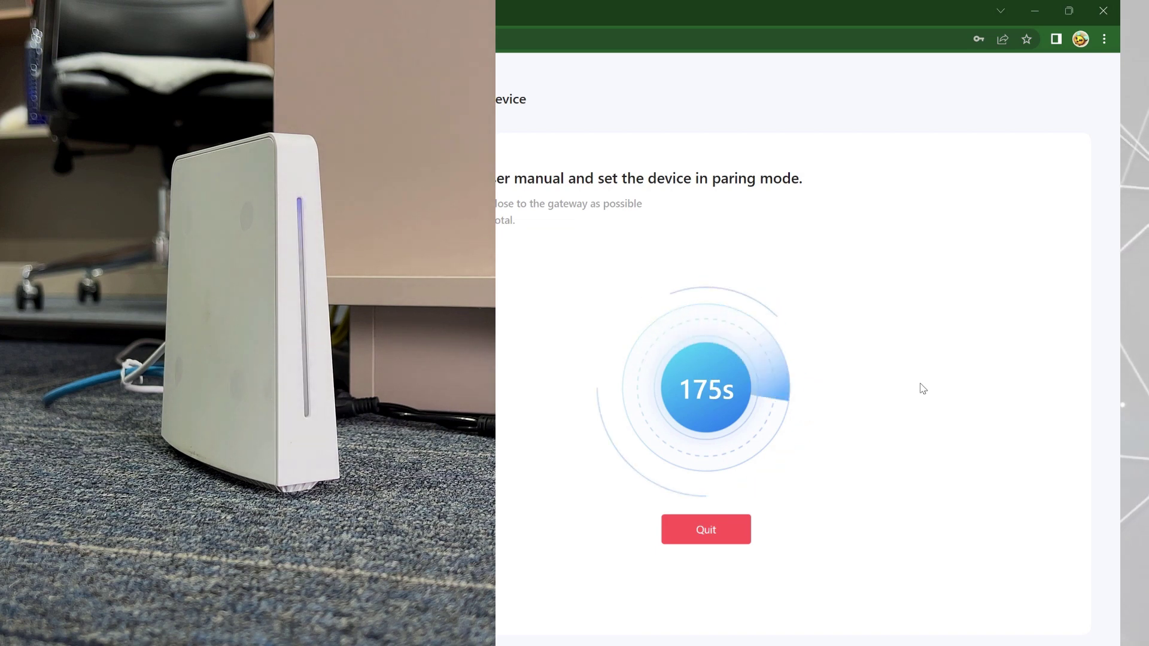
pyautogui.click(735, 537)
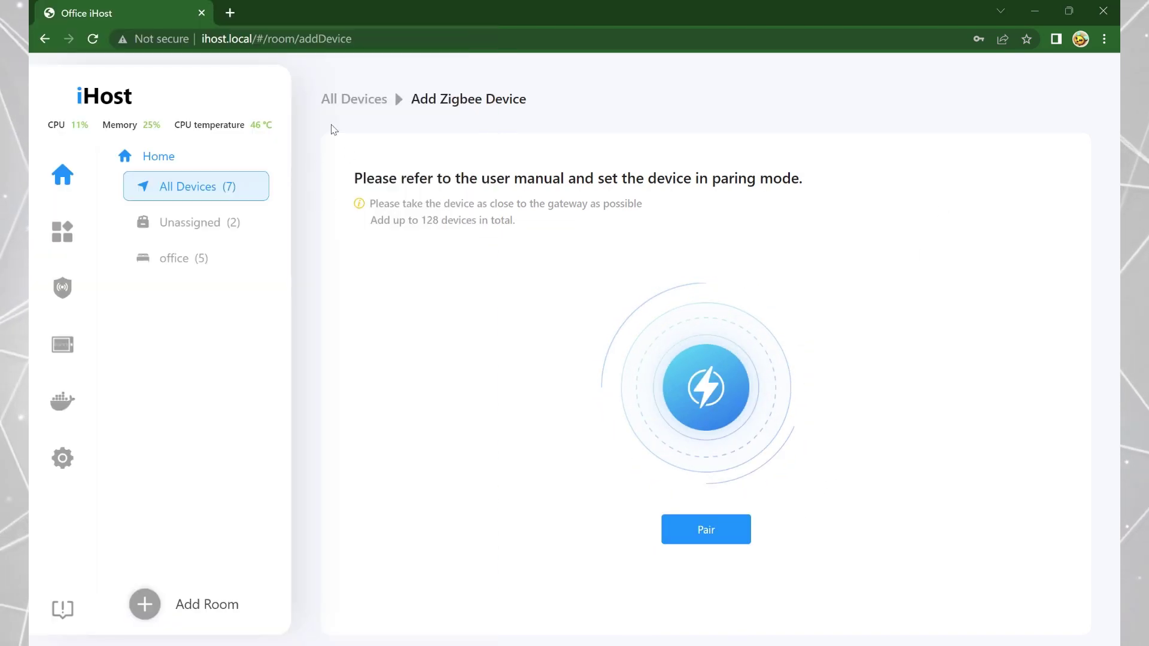
pyautogui.click(353, 99)
# Open the manual RTSP camera form and dismiss it without adding a camera.
pyautogui.click(1031, 84)
pyautogui.click(1041, 182)
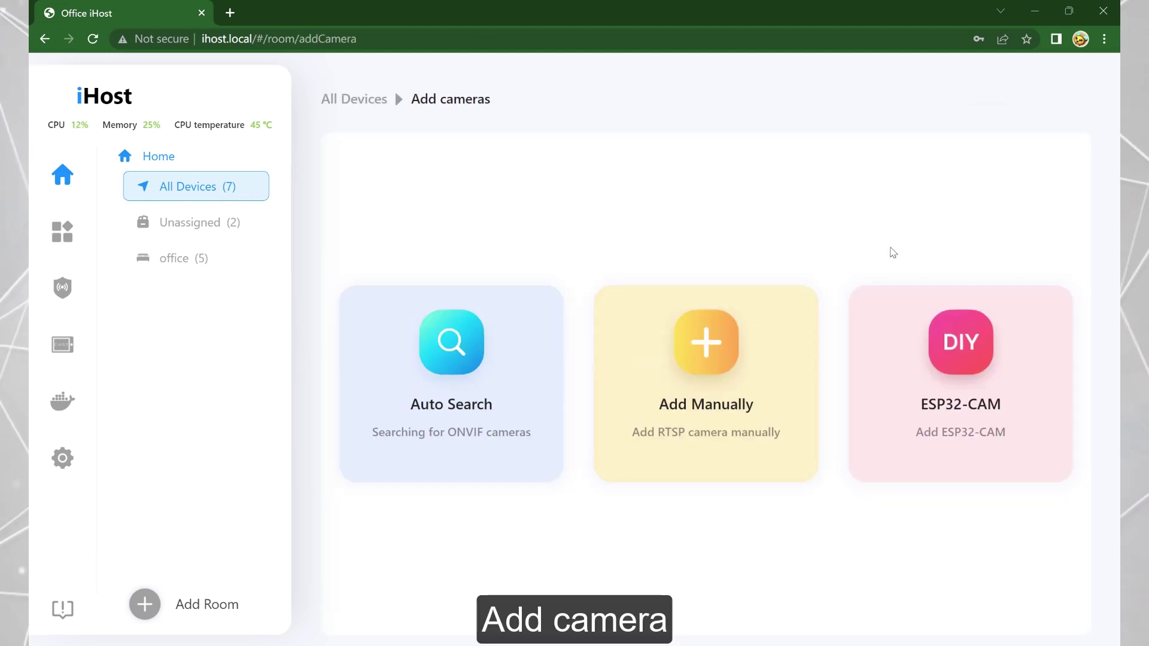
pyautogui.click(724, 363)
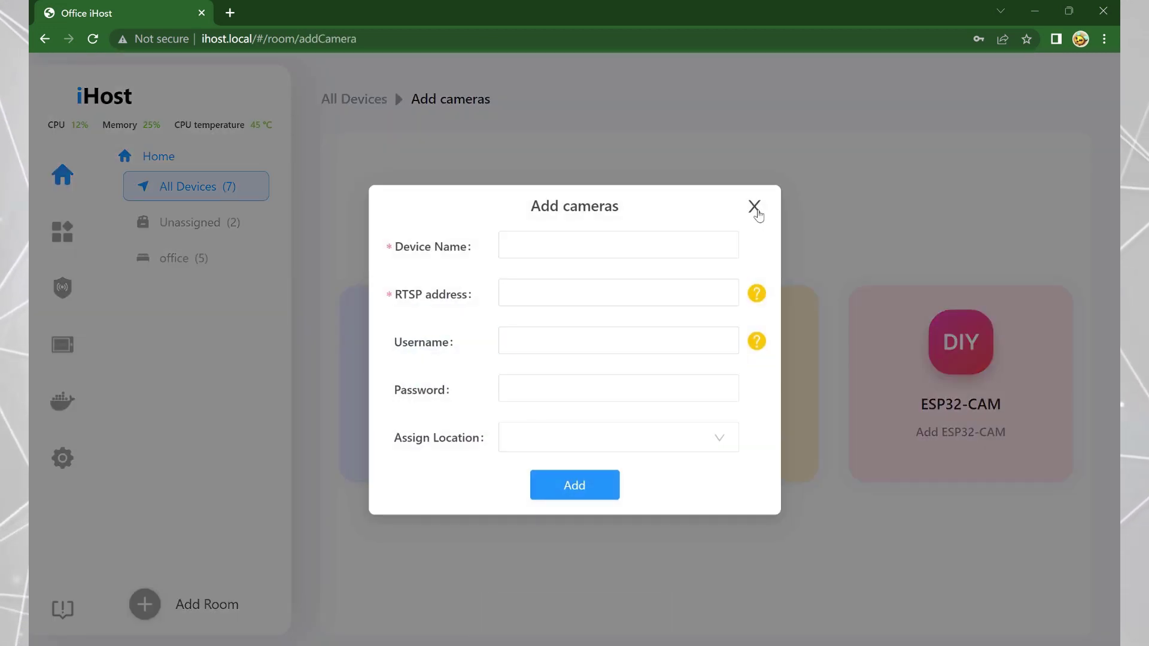
pyautogui.click(755, 207)
pyautogui.click(362, 101)
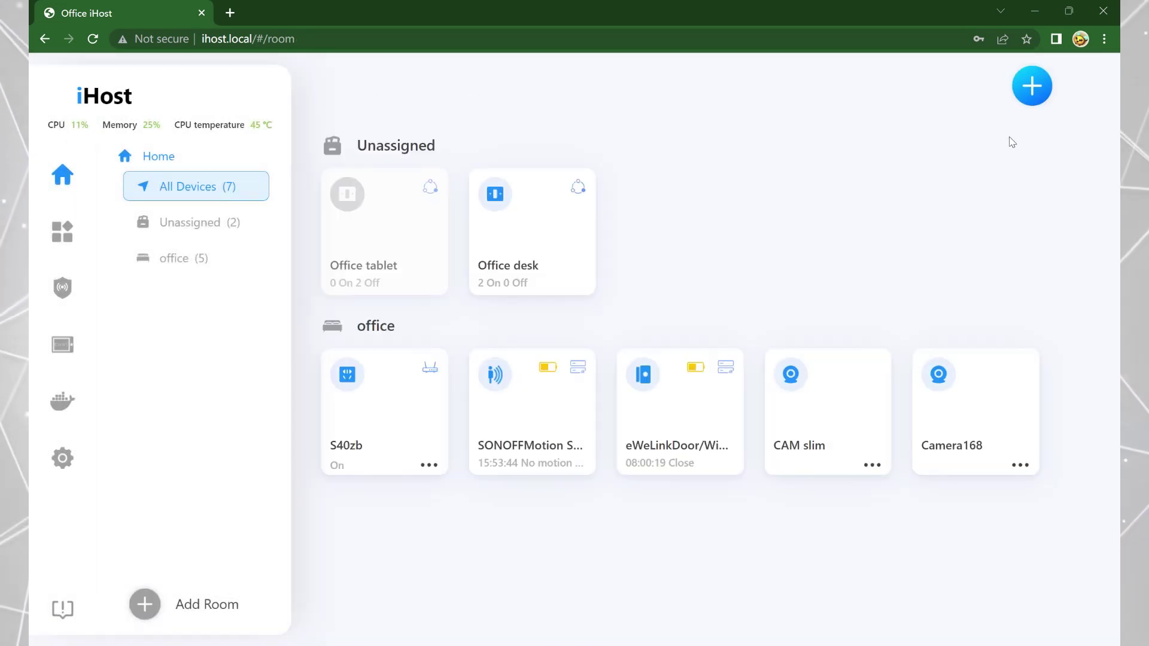
# Create GROUP 01 in the office room with Office desk and Office tablet.
pyautogui.click(1031, 85)
pyautogui.click(1064, 226)
pyautogui.click(551, 192)
pyautogui.press('capslock')
pyautogui.write('GROUP 01')
pyautogui.click(485, 266)
pyautogui.click(521, 300)
pyautogui.click(445, 420)
pyautogui.click(592, 420)
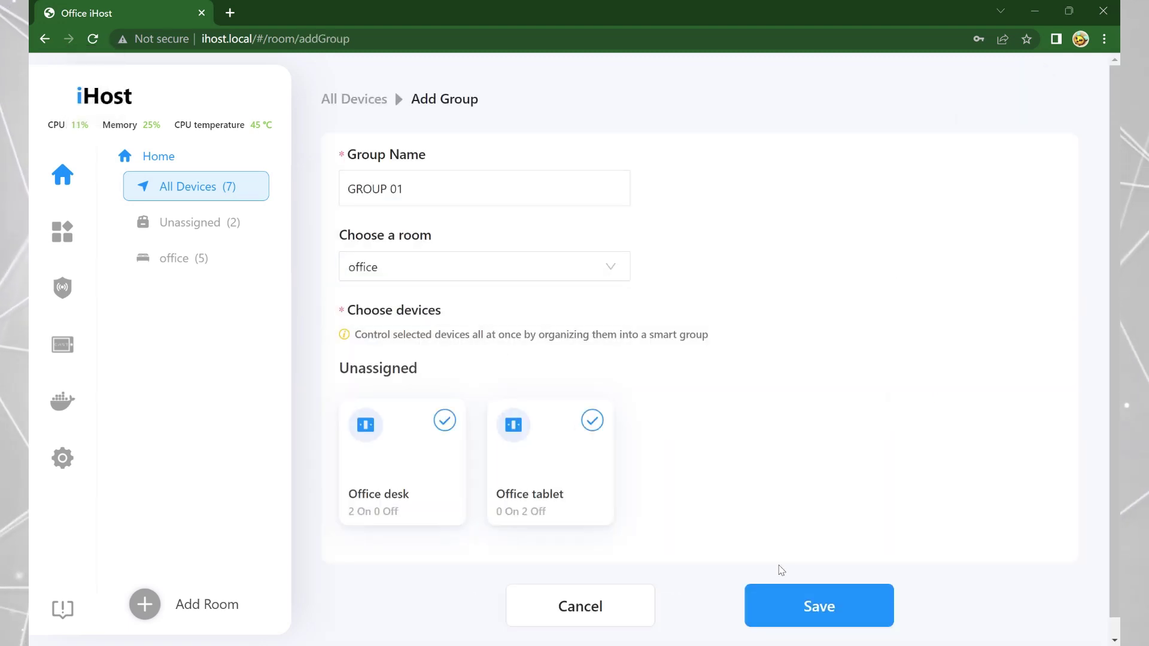
pyautogui.click(818, 605)
# Switch GROUP 01 on and then back off.
pyautogui.click(392, 413)
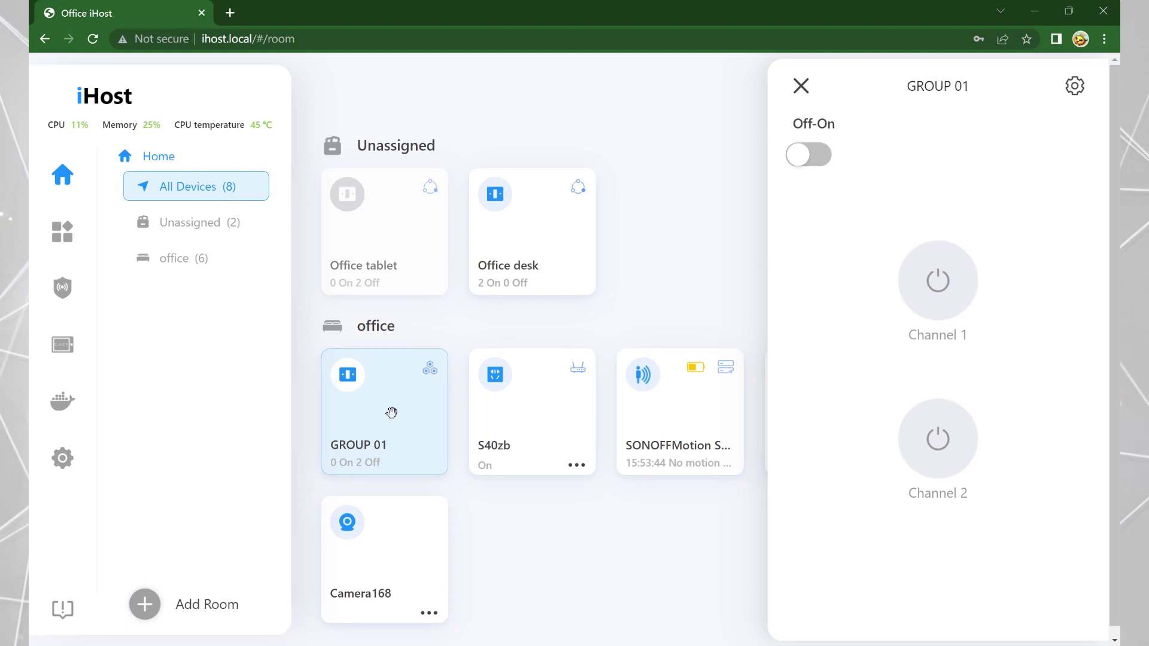
pyautogui.click(811, 158)
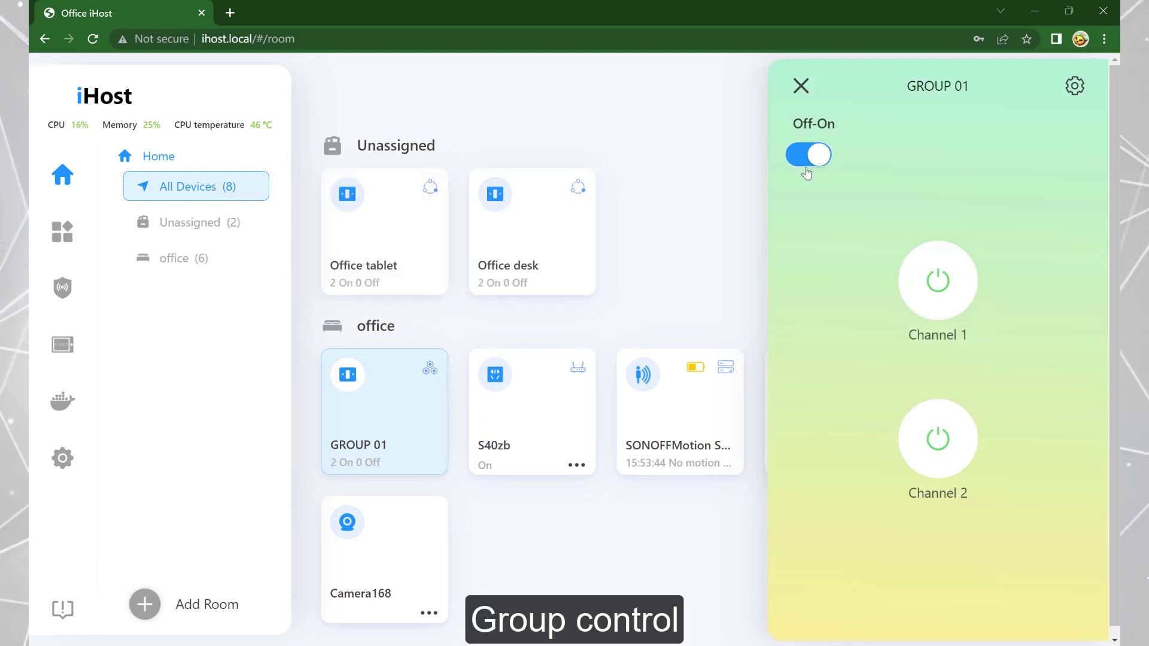
pyautogui.click(688, 235)
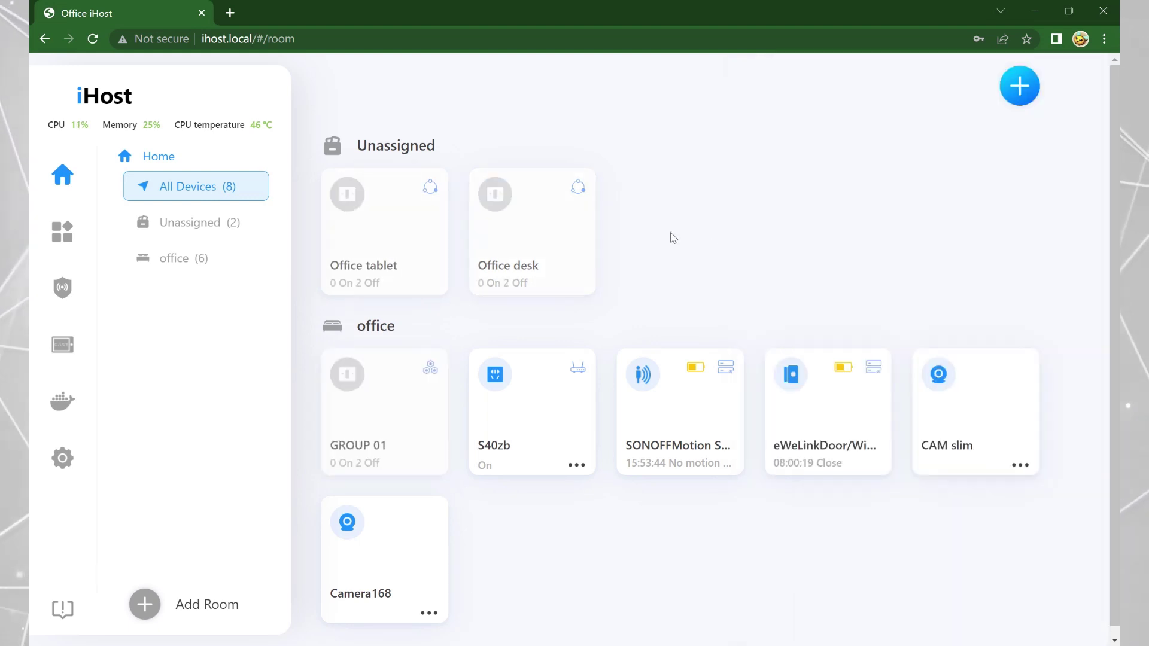
pyautogui.click(70, 240)
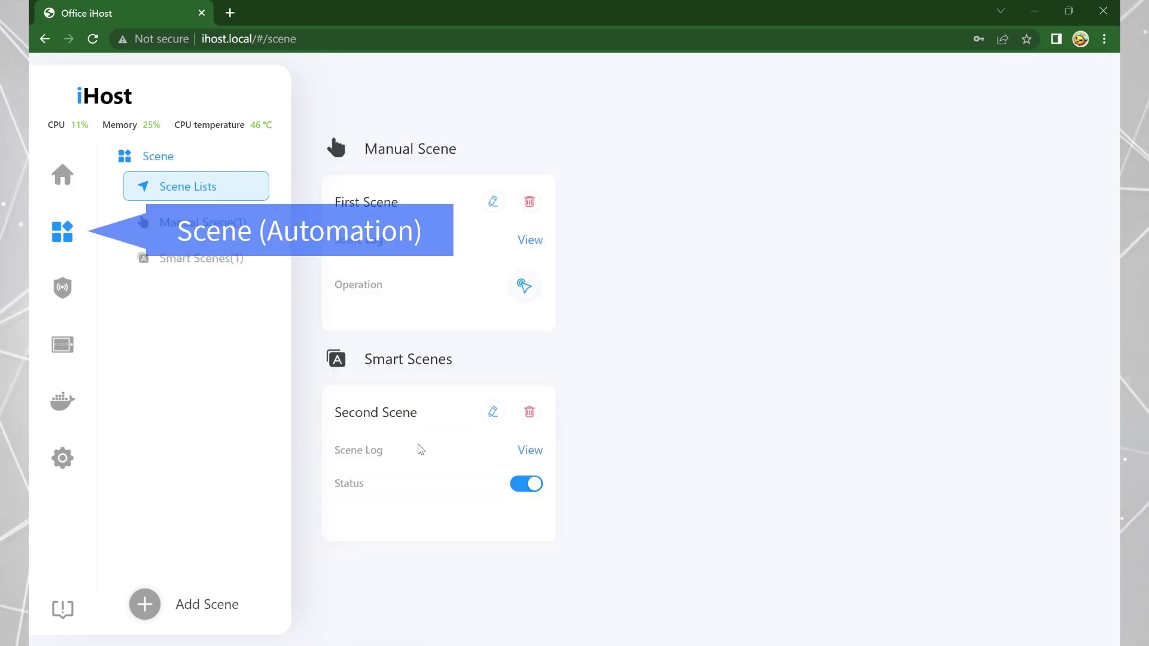
# Start scene SCENE 01 with the trigger Office desk Channel 1 ON.
pyautogui.click(145, 603)
pyautogui.click(569, 199)
pyautogui.write('SCENE 01')
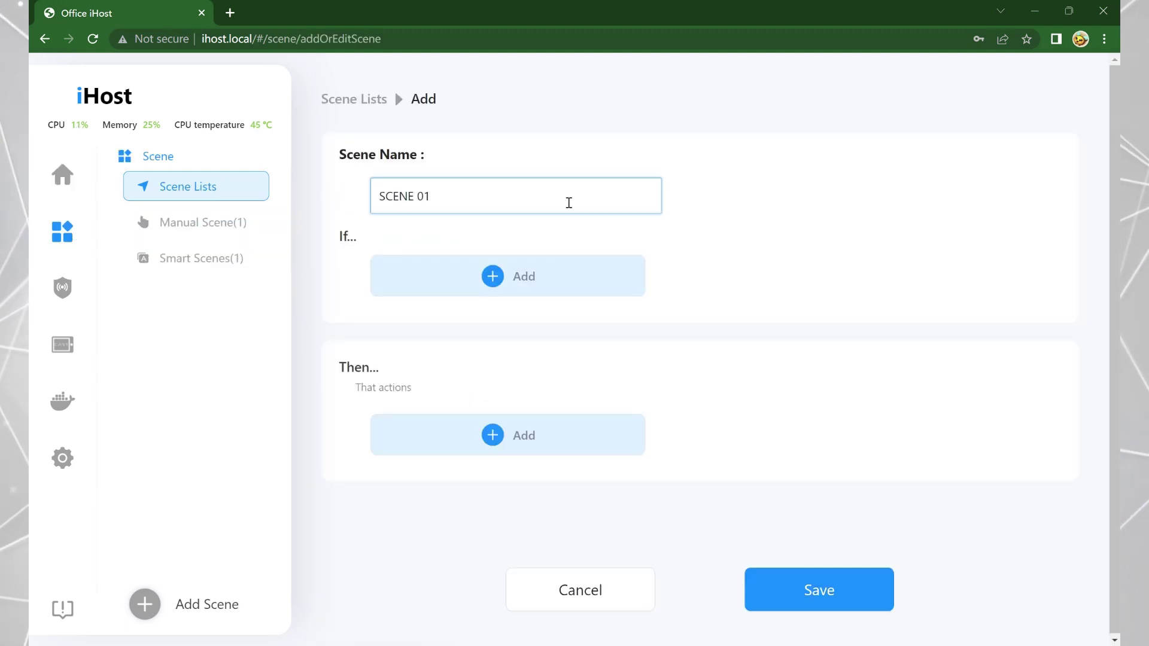
pyautogui.click(477, 279)
pyautogui.click(477, 278)
pyautogui.click(419, 310)
pyautogui.click(602, 305)
pyautogui.click(598, 347)
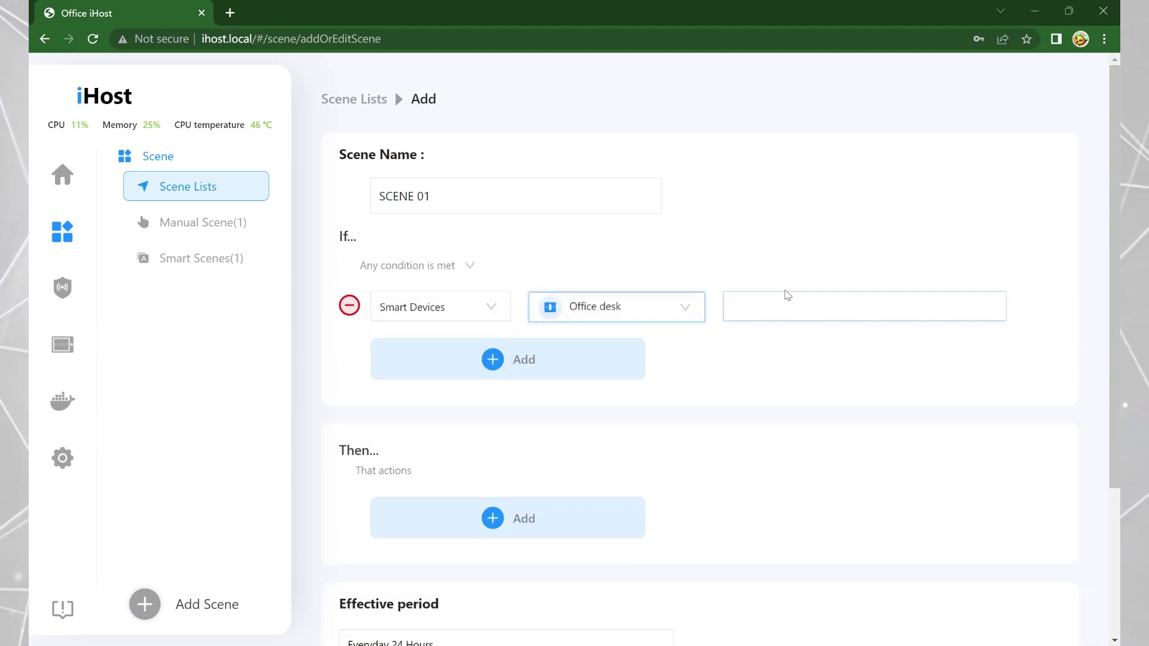
pyautogui.click(779, 302)
pyautogui.click(934, 364)
pyautogui.click(911, 411)
pyautogui.click(431, 520)
# Add the action Office tablet Channel 1 and Channel 2 On.
pyautogui.click(431, 517)
pyautogui.click(419, 548)
pyautogui.click(599, 517)
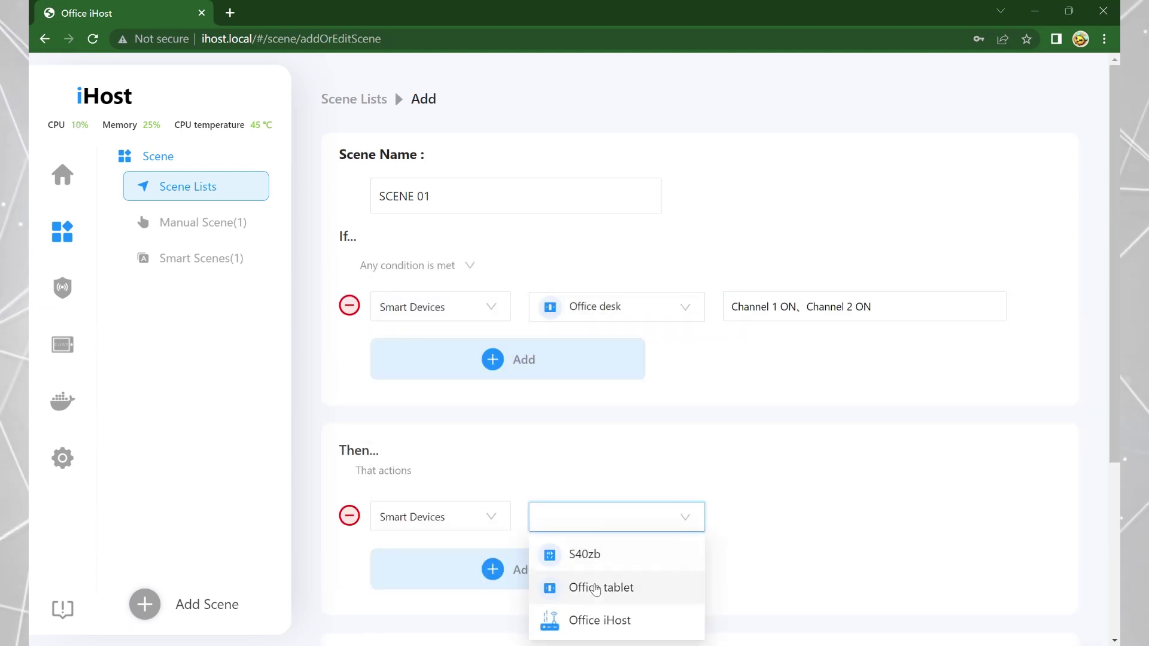
pyautogui.click(620, 587)
pyautogui.click(838, 517)
pyautogui.scroll(-3, 838, 449)
pyautogui.click(954, 423)
pyautogui.click(910, 471)
pyautogui.click(954, 470)
# Keep the effective period Everyday 24 Hours, save, and disable SCENE 01 and Second Scene.
pyautogui.click(910, 518)
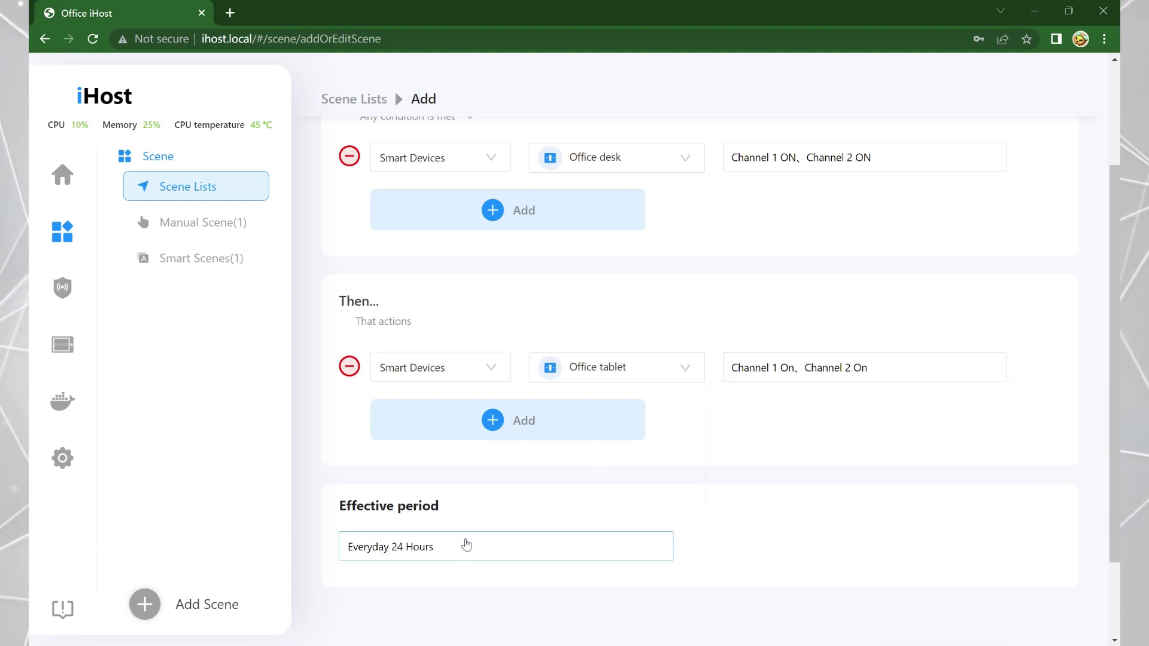
pyautogui.click(462, 479)
pyautogui.click(414, 292)
pyautogui.click(343, 292)
pyautogui.click(818, 622)
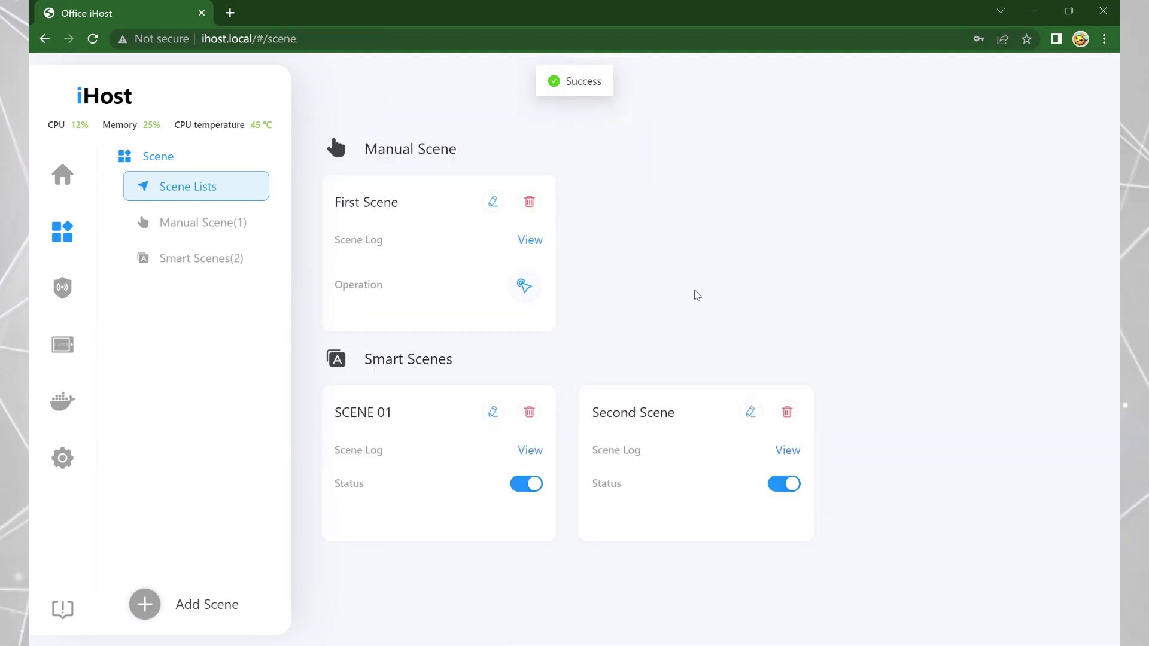
pyautogui.click(524, 491)
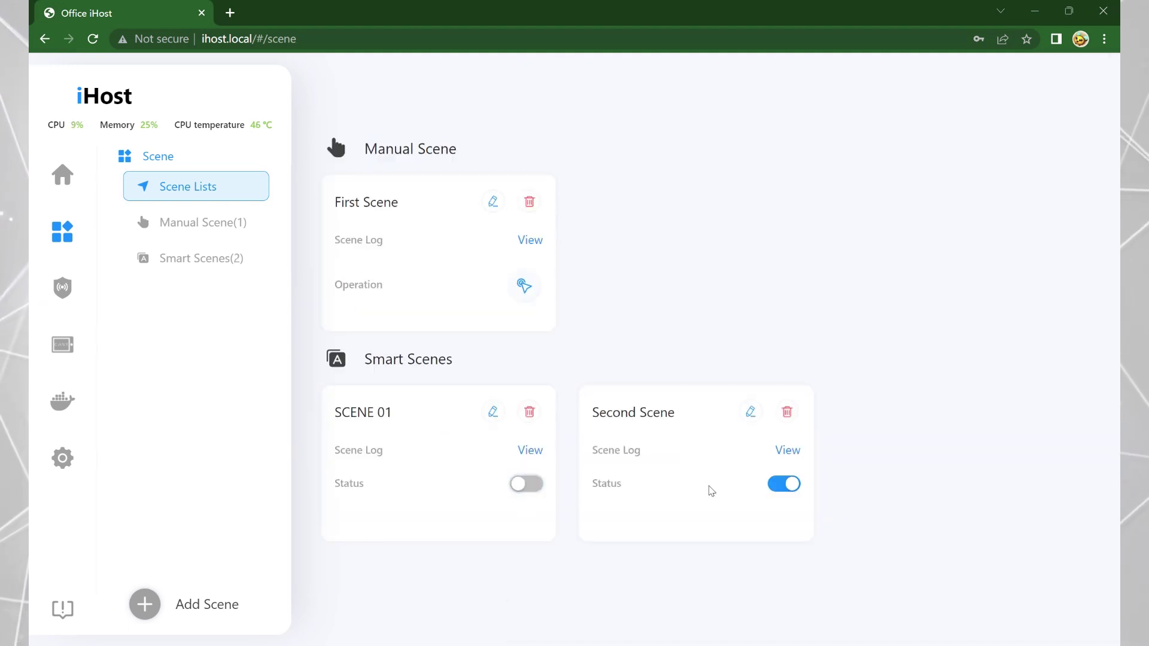
pyautogui.click(521, 286)
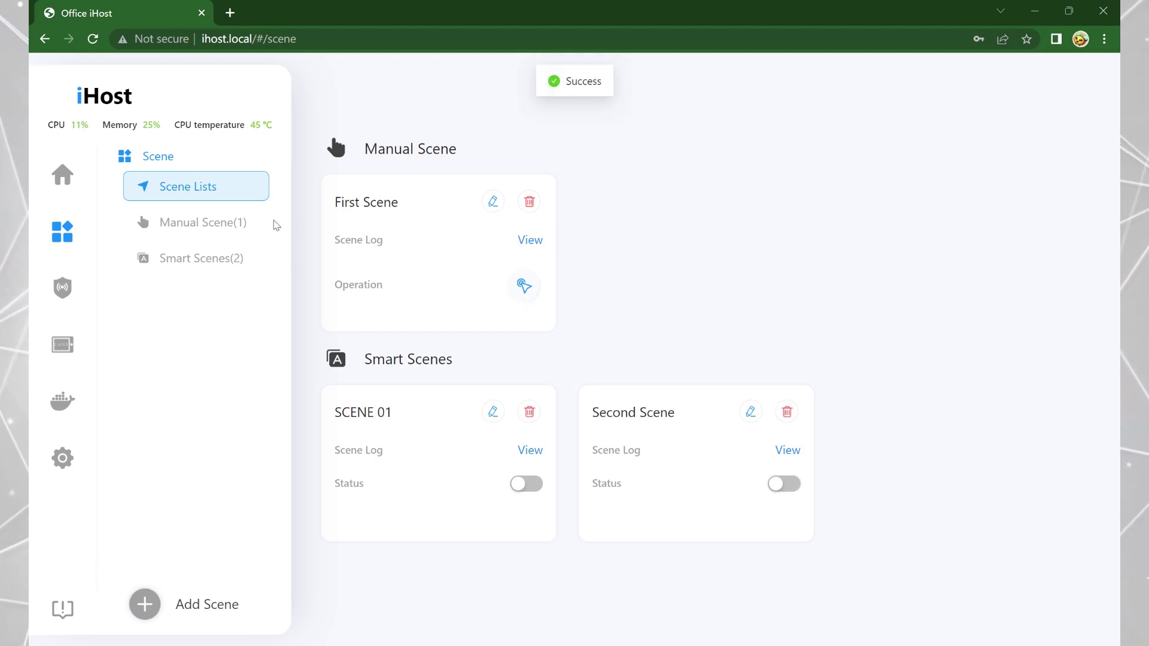
# On Smart Security, disarm the guard and re-arm it in Home mode.
pyautogui.click(63, 288)
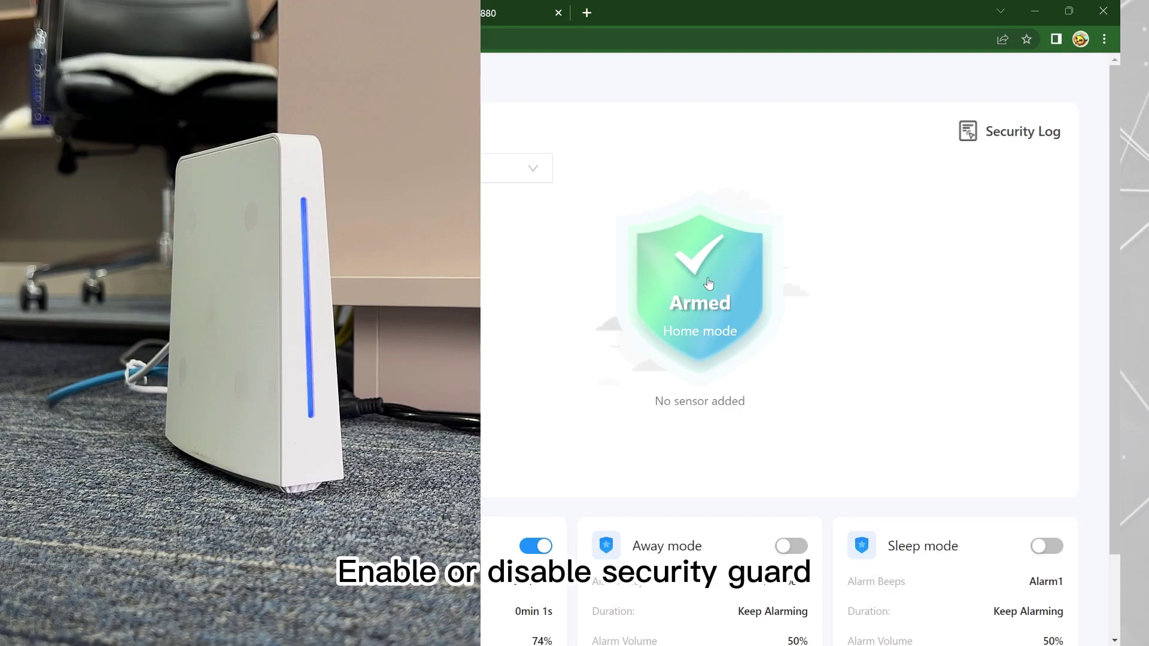
pyautogui.click(707, 284)
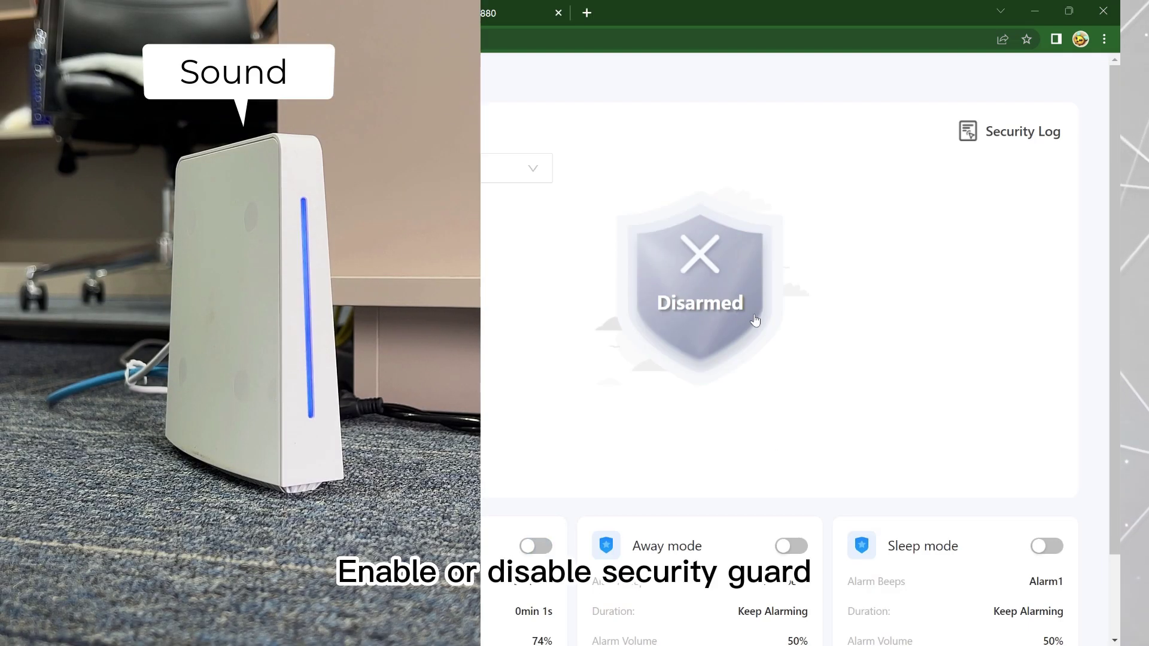
pyautogui.click(700, 333)
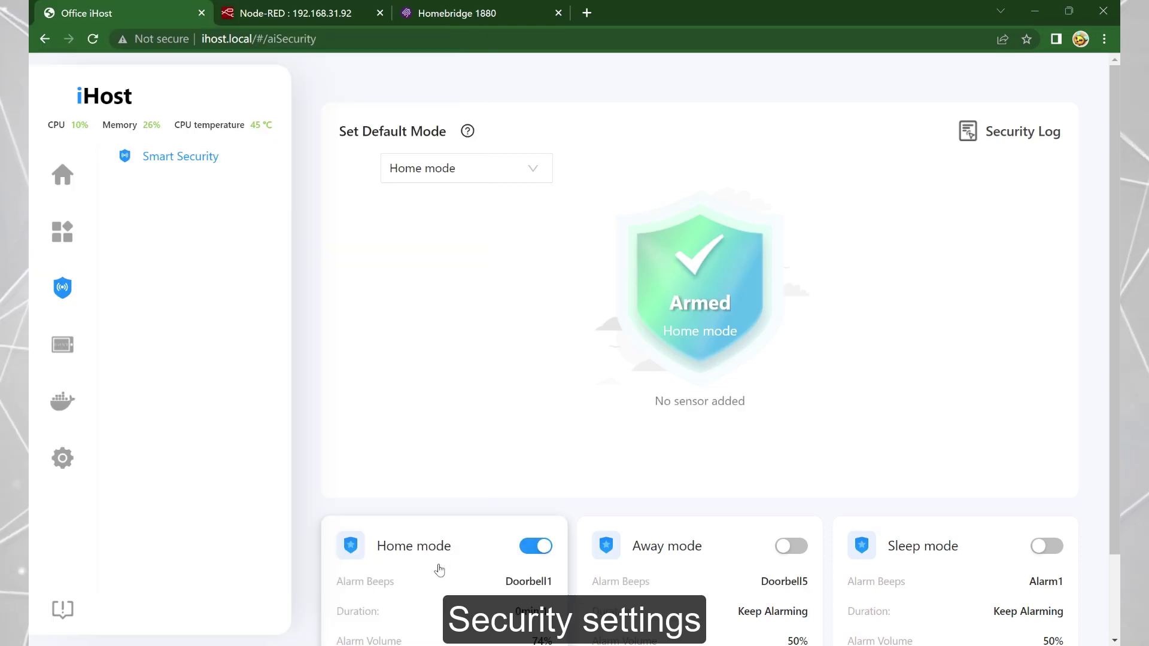
# In Home mode settings, try Clock1 and Clock2 alarm beeps, ending on Doorbell1.
pyautogui.scroll(-2, 439, 570)
pyautogui.click(441, 466)
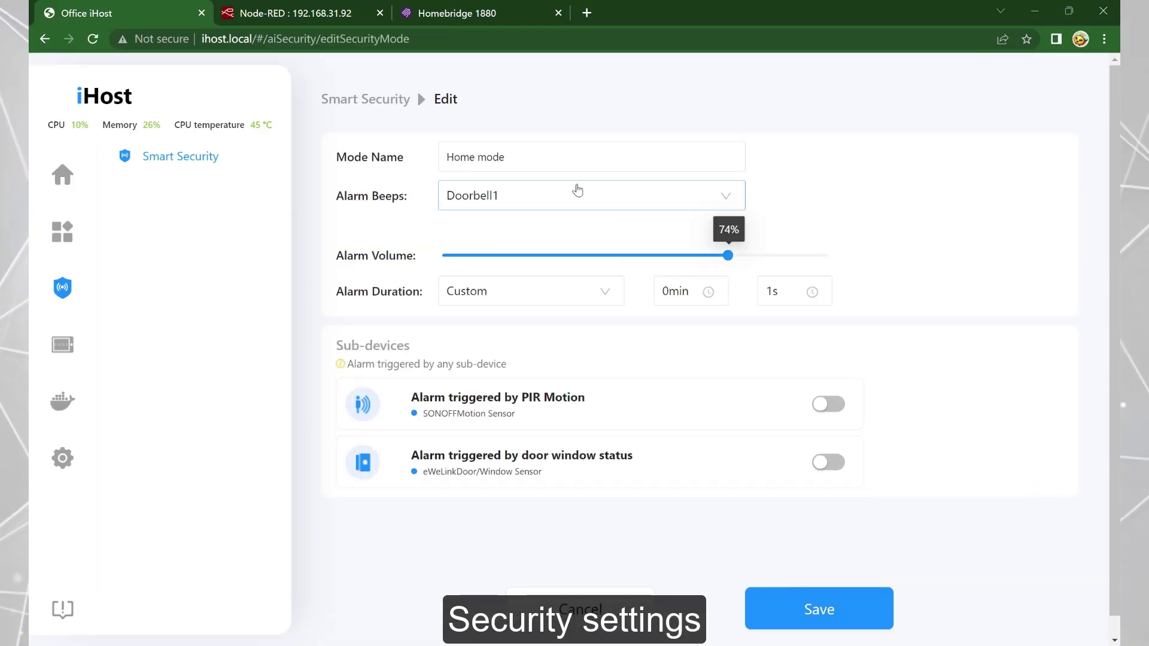
pyautogui.click(574, 195)
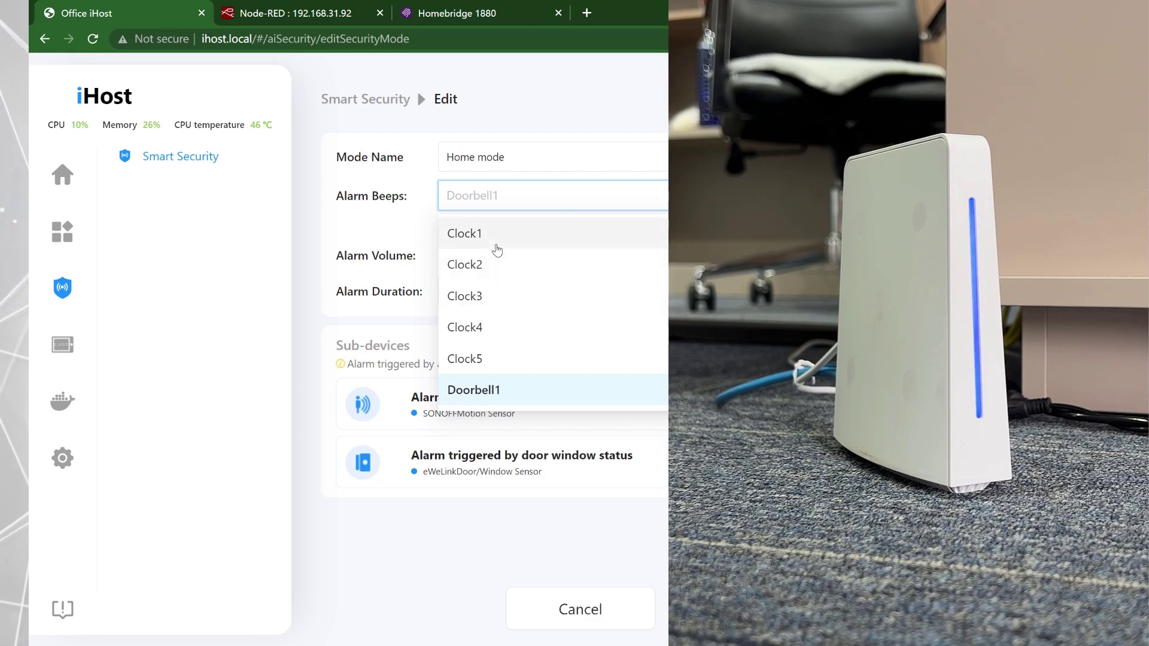
pyautogui.click(496, 244)
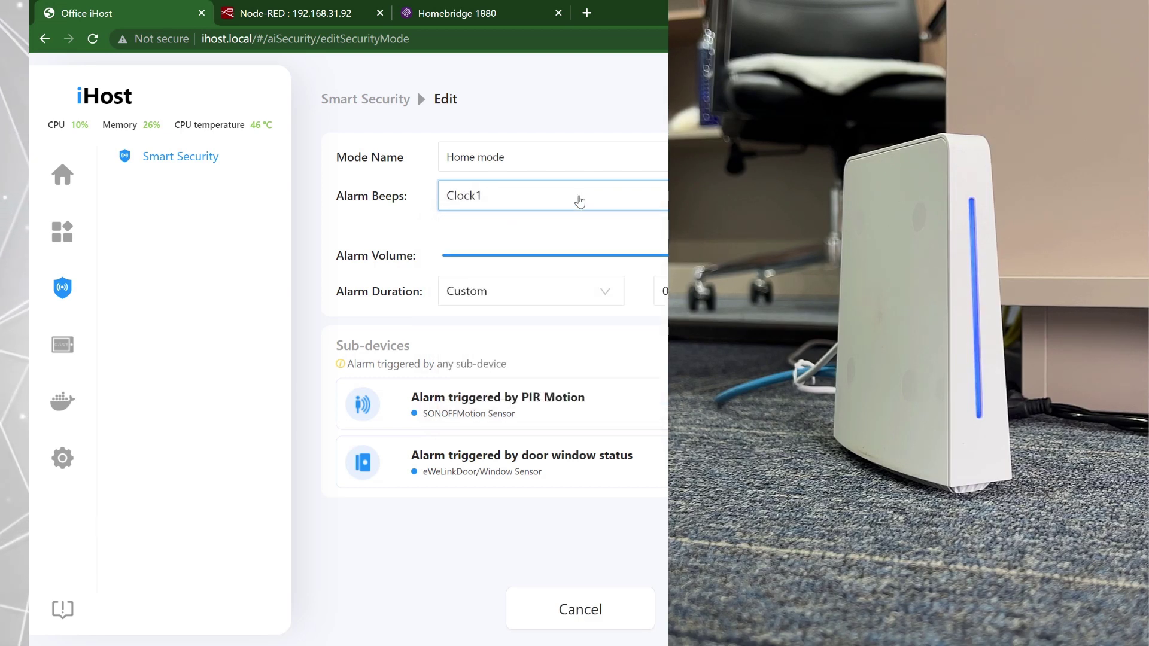
pyautogui.click(577, 200)
pyautogui.click(555, 265)
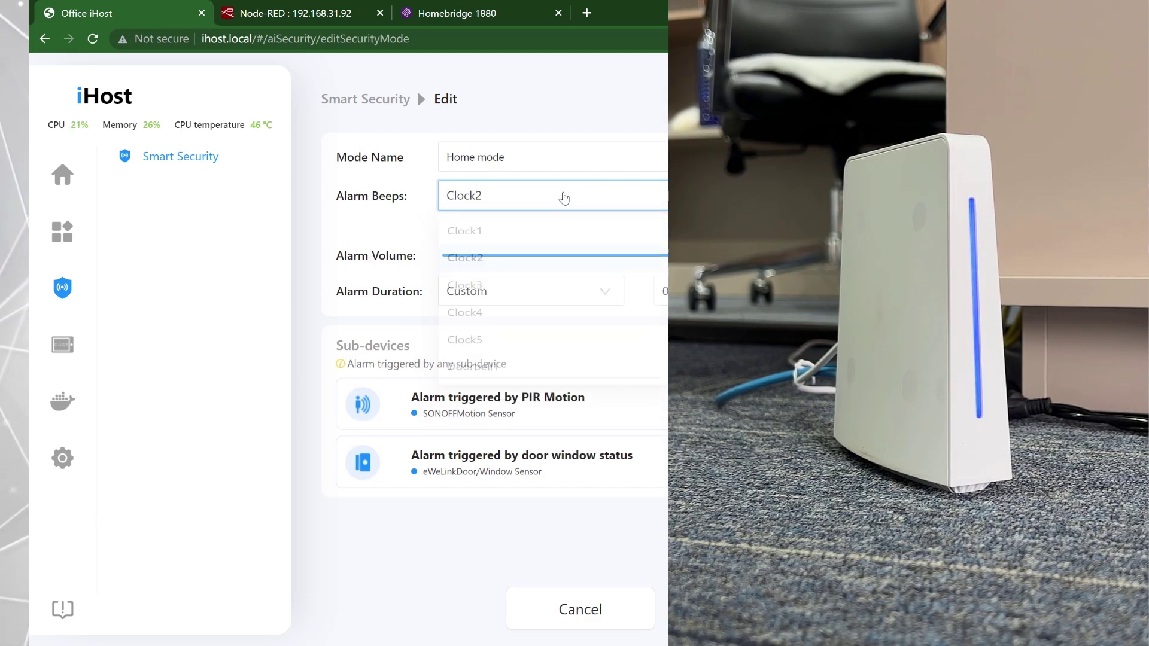
pyautogui.click(562, 195)
pyautogui.click(496, 388)
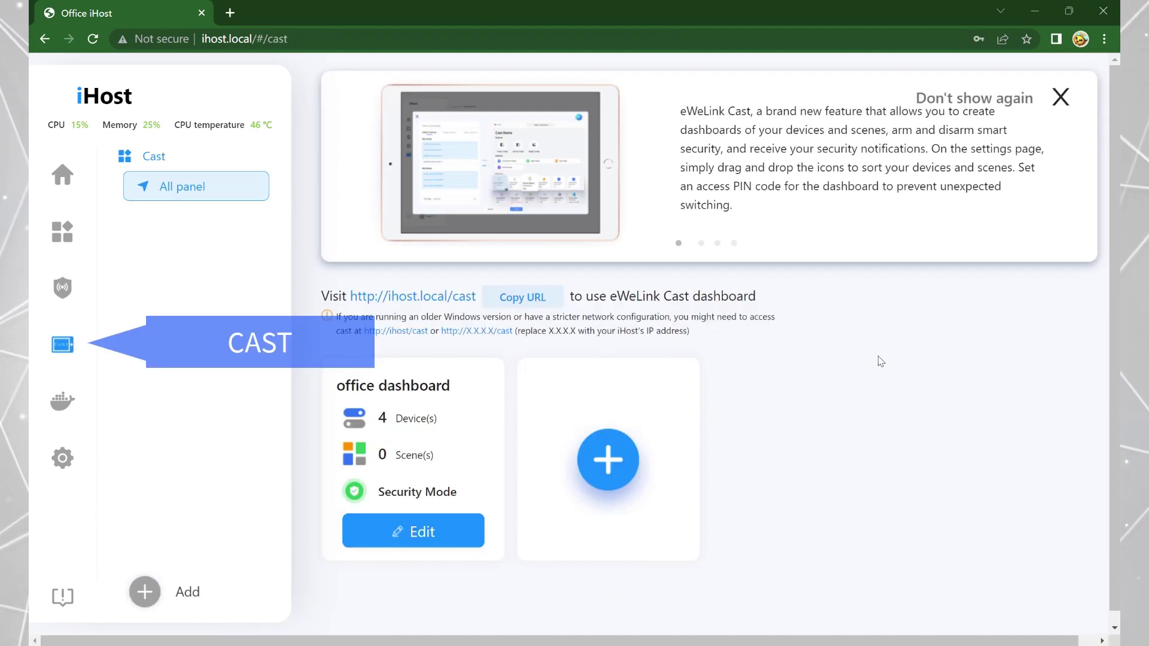
# Add devices and First Scene to the office dashboard.
pyautogui.click(428, 532)
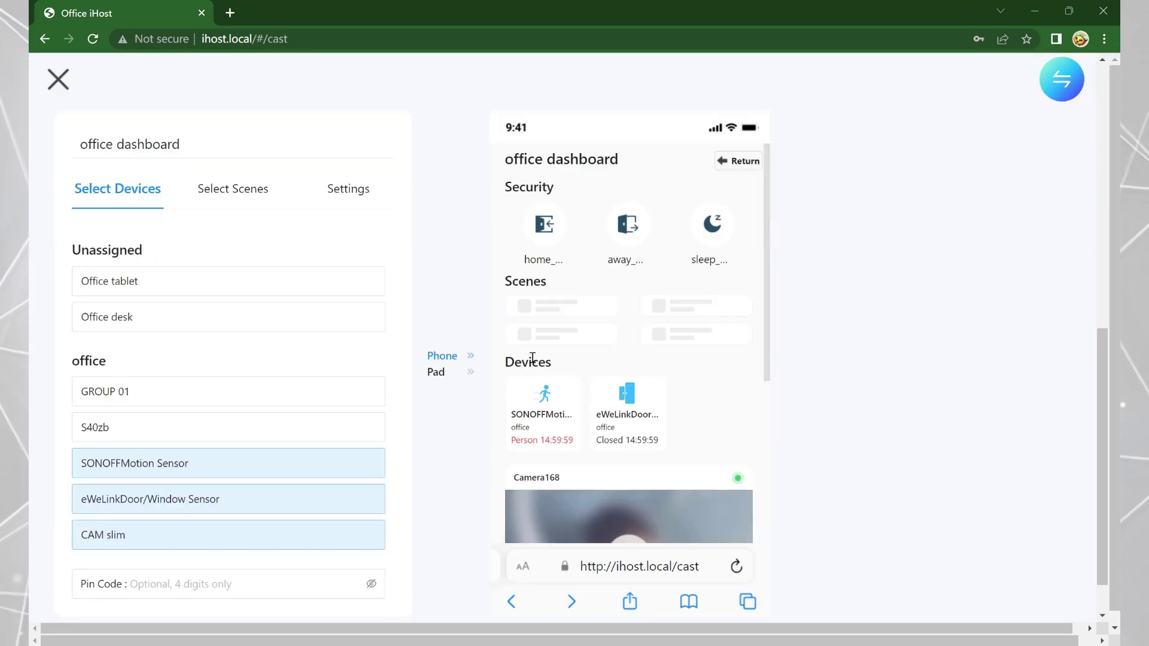
pyautogui.click(154, 281)
pyautogui.click(154, 317)
pyautogui.click(153, 393)
pyautogui.click(154, 428)
pyautogui.click(233, 188)
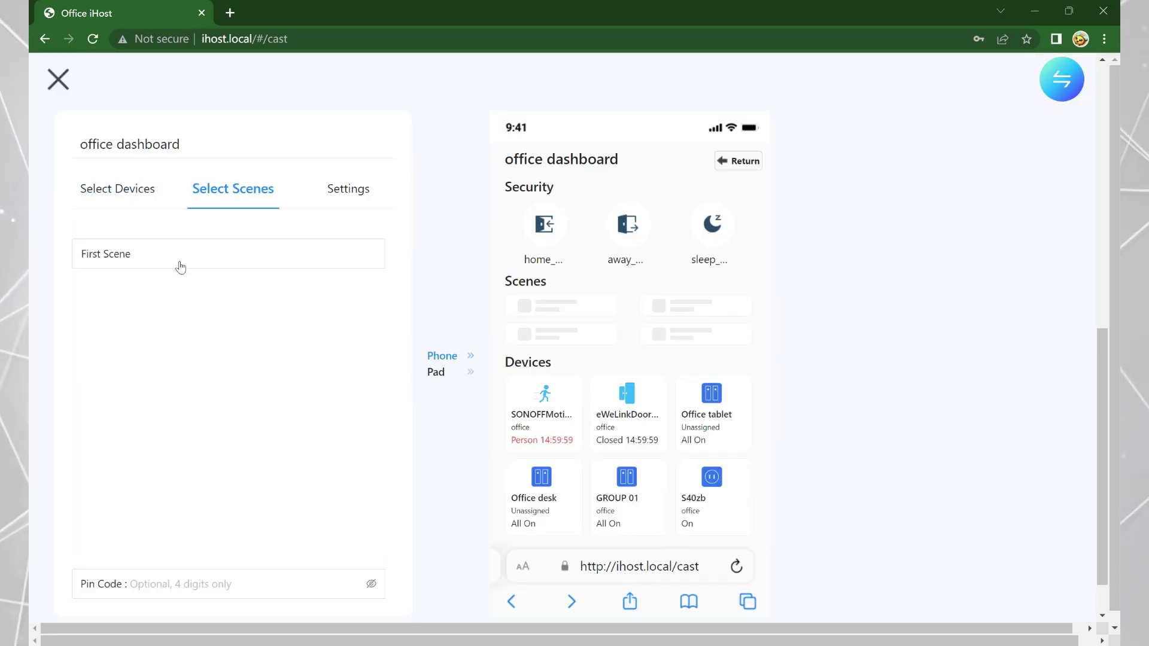
# Review the dashboard settings, save the office dashboard and copy its Cast URL.
pyautogui.click(179, 254)
pyautogui.click(349, 187)
pyautogui.scroll(-1, 823, 423)
pyautogui.scroll(5, 824, 423)
pyautogui.scroll(-5, 628, 419)
pyautogui.click(648, 592)
pyautogui.click(522, 297)
# Load the copied Cast URL in a new tab, open office dashboard and view the motion sensor.
pyautogui.click(236, 17)
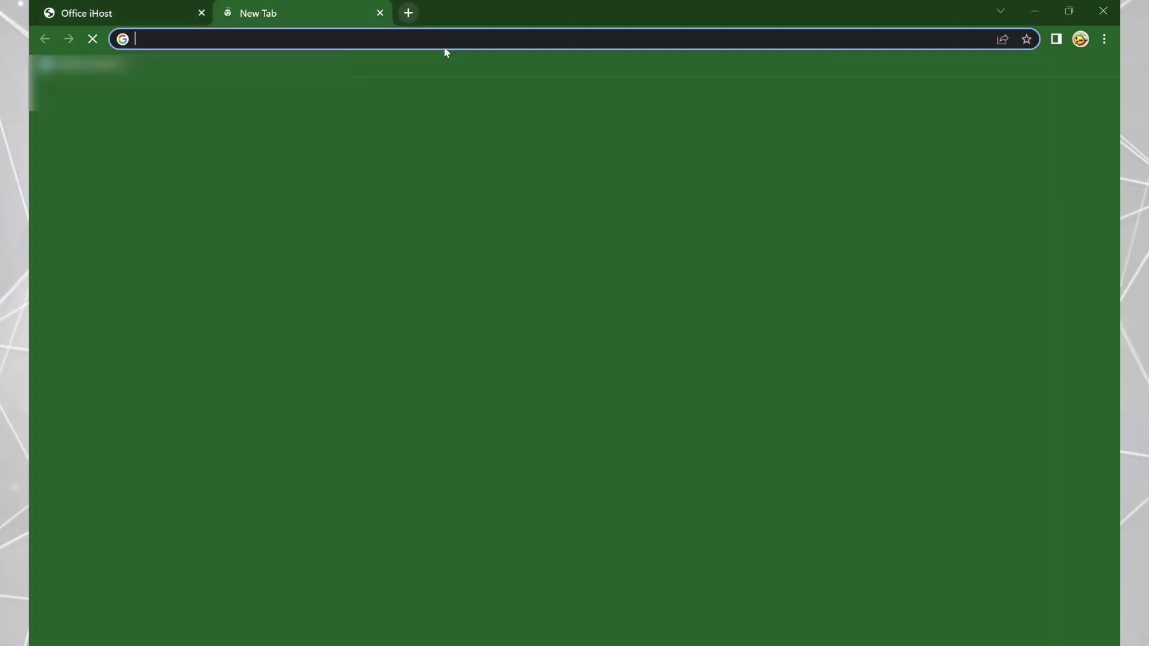
pyautogui.hotkey('ctrl', 'v')
pyautogui.press('Return')
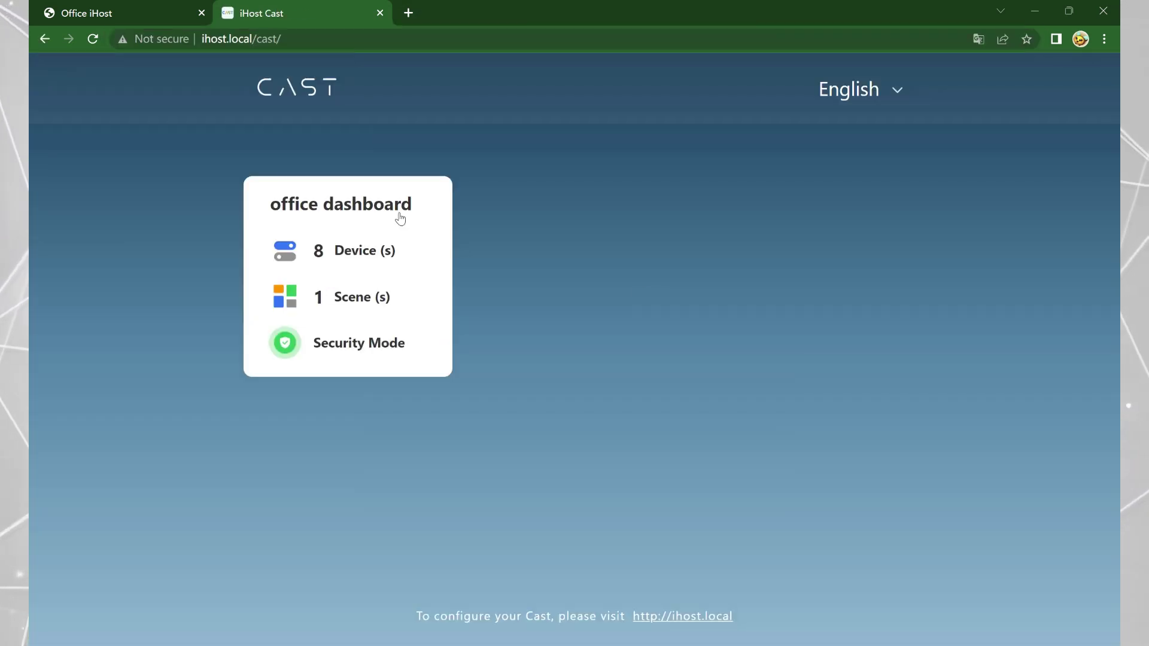
pyautogui.click(368, 203)
pyautogui.scroll(-3, 590, 271)
pyautogui.click(285, 299)
pyautogui.click(403, 313)
# Switch off both Office desk channels, toggle S40zb off and on, then close the Cast tab.
pyautogui.click(613, 301)
pyautogui.click(610, 290)
pyautogui.click(536, 293)
pyautogui.click(652, 187)
pyautogui.click(868, 312)
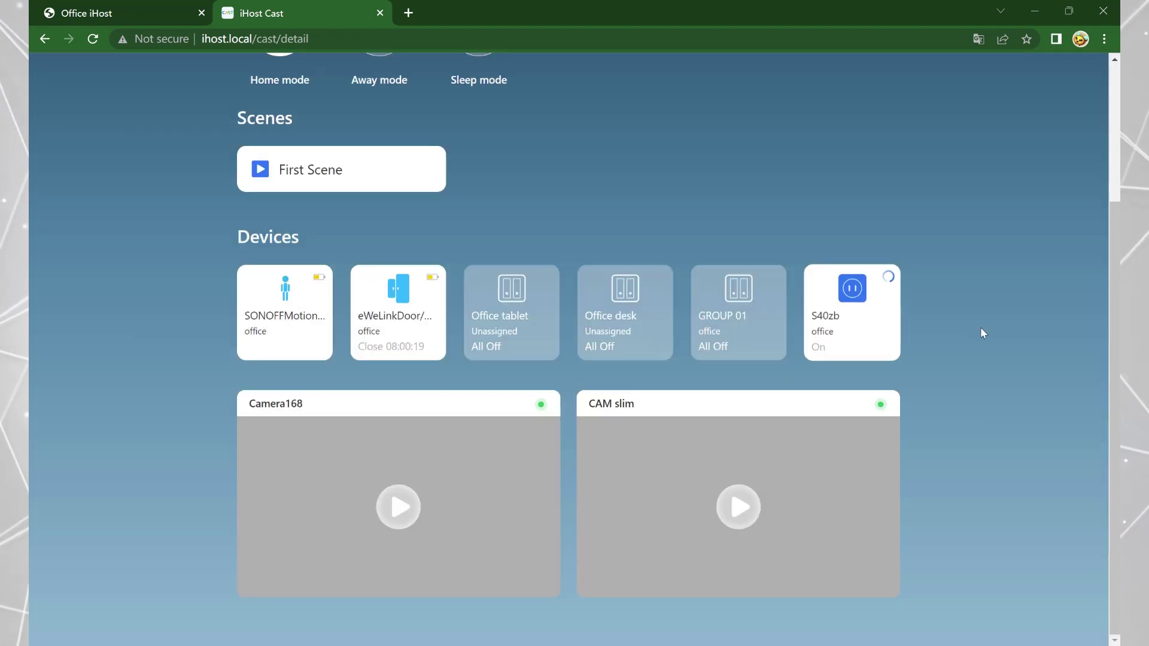
pyautogui.click(877, 330)
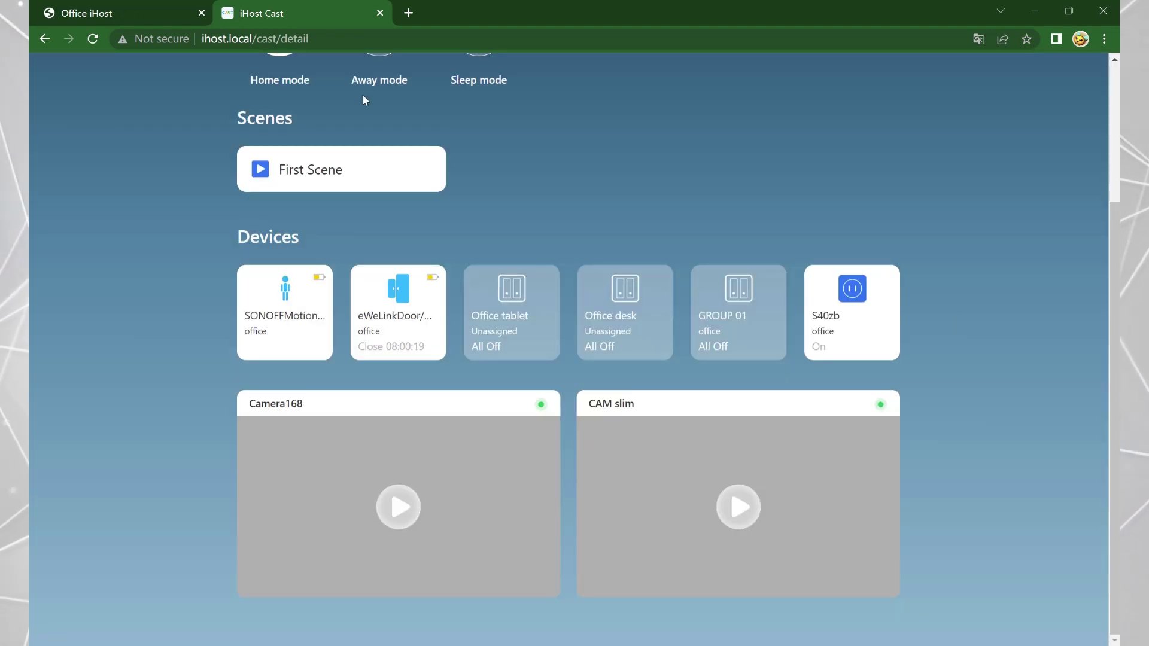
pyautogui.click(380, 13)
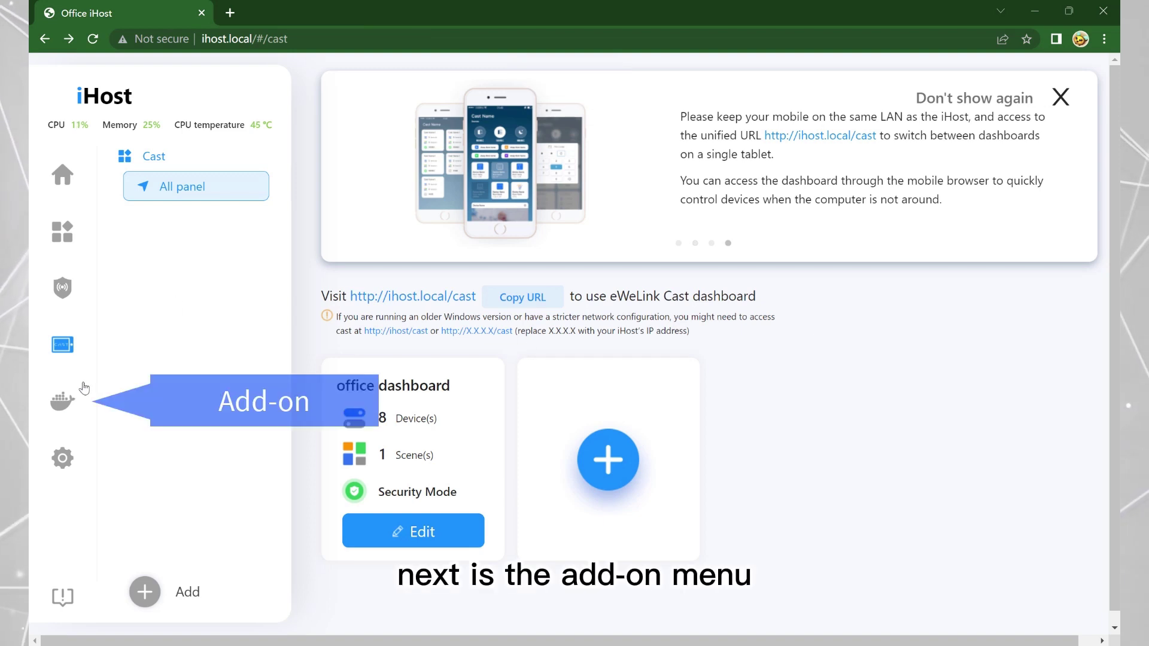
# Search Docker hub for 'H' and add the home-assistant add-on.
pyautogui.click(63, 404)
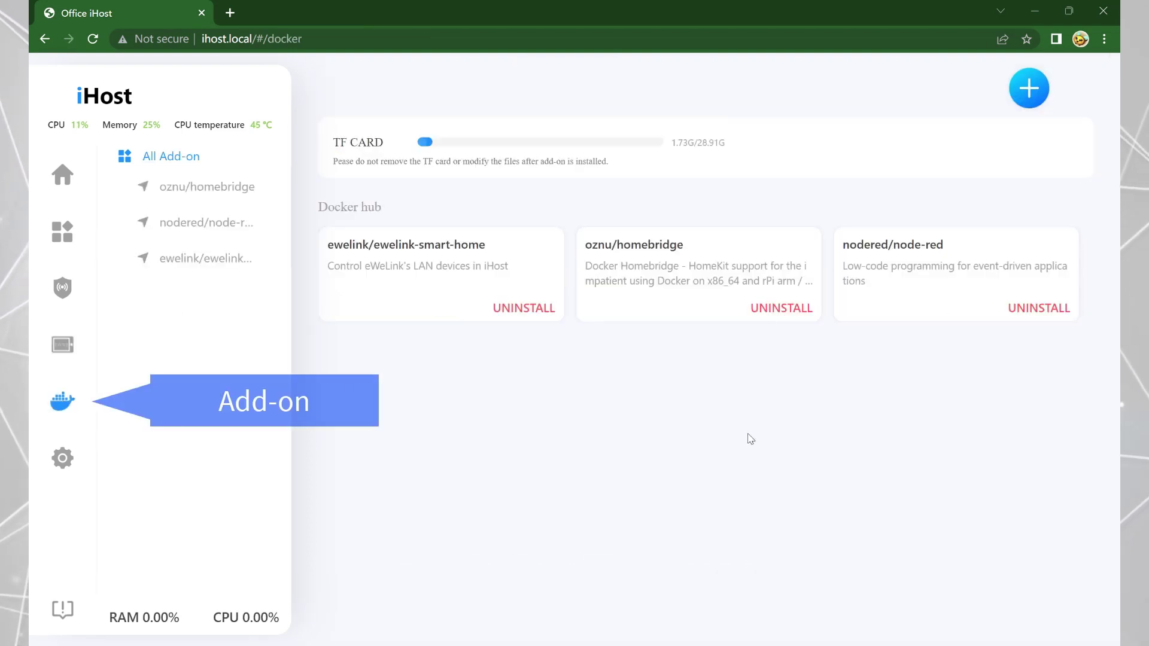
pyautogui.click(1029, 88)
pyautogui.click(627, 317)
pyautogui.write('HOME ASSISTANT')
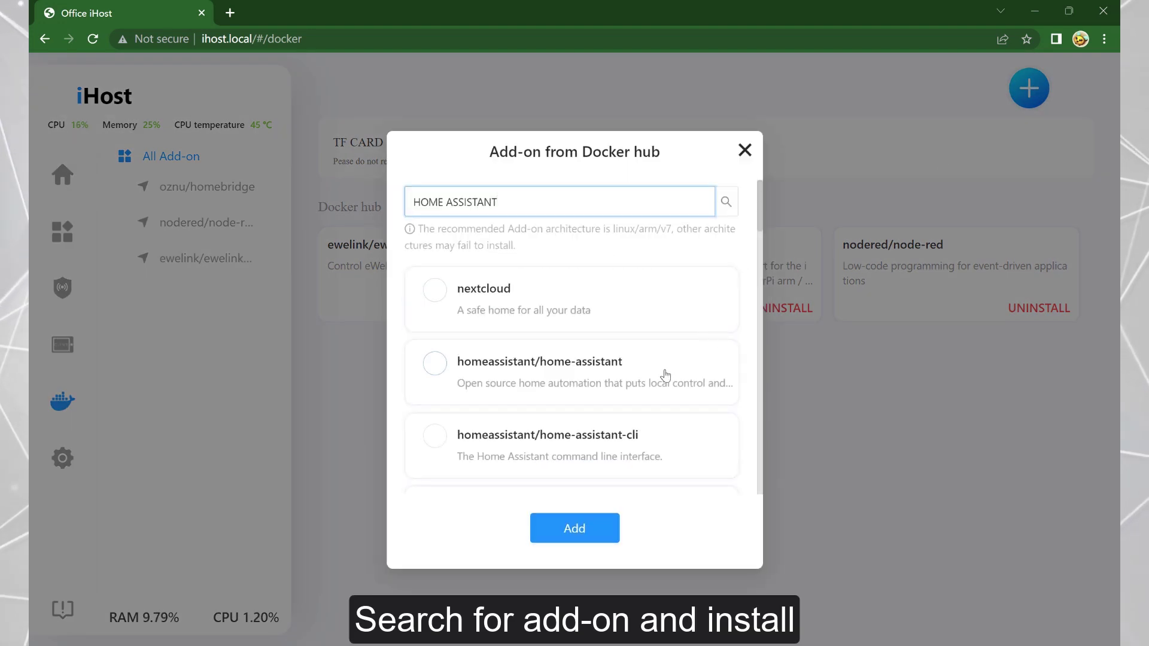
pyautogui.click(666, 375)
pyautogui.click(615, 529)
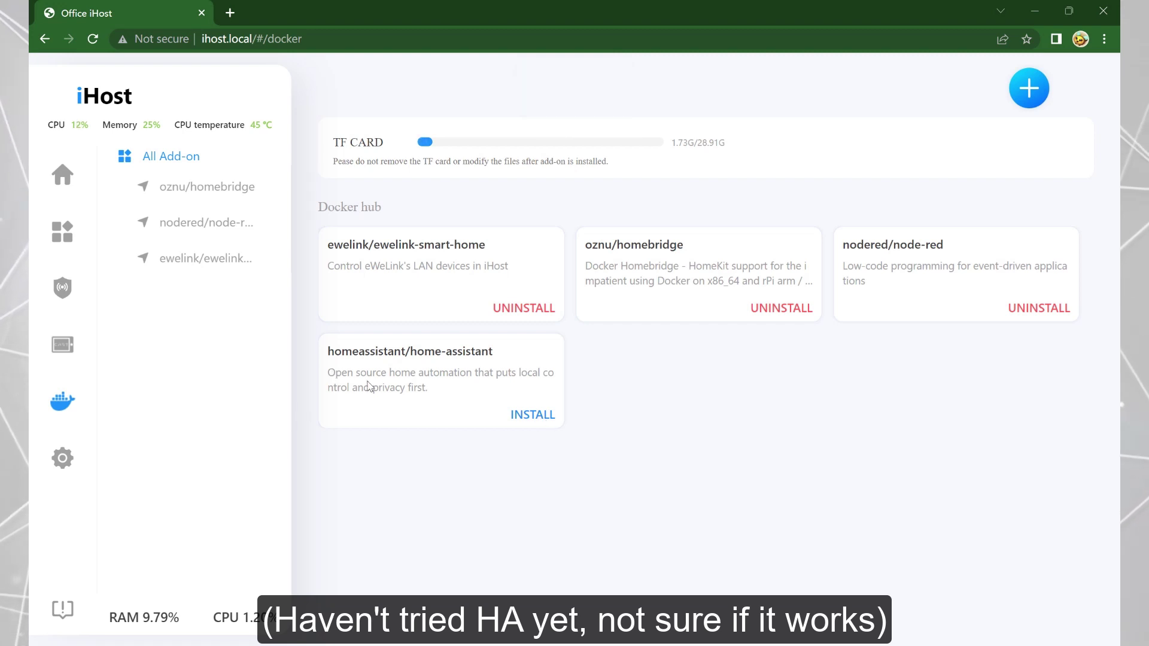
# Review the homebridge add-on's info and log, then the eWeLink Smart Home add-on and its web interface.
pyautogui.click(198, 199)
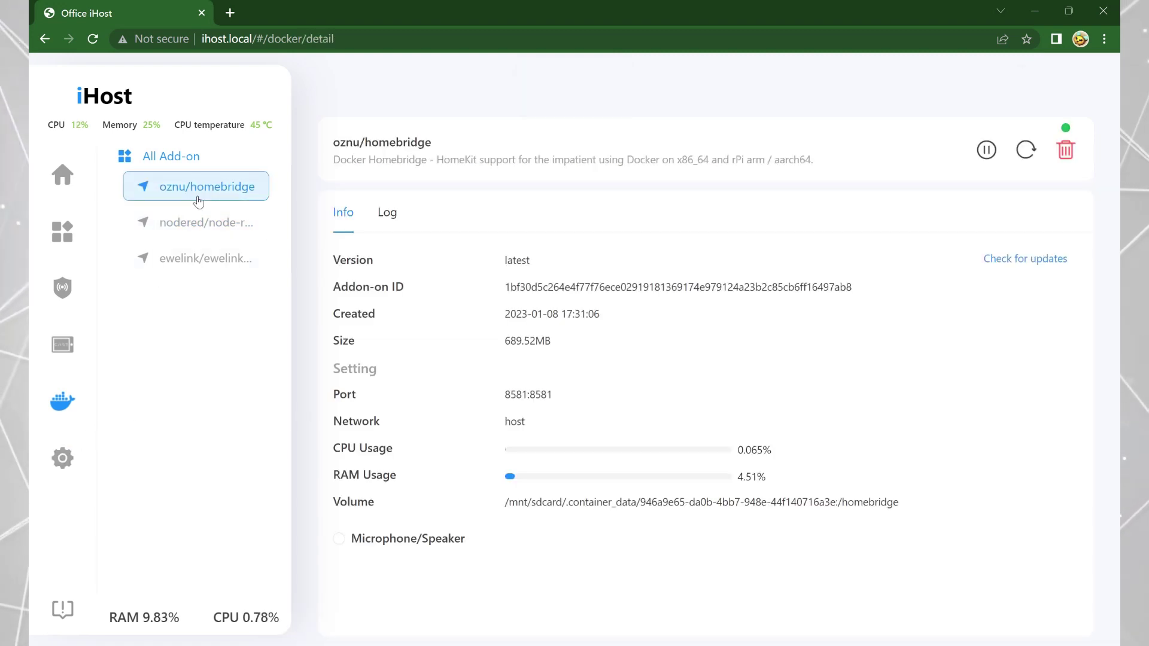
pyautogui.click(386, 213)
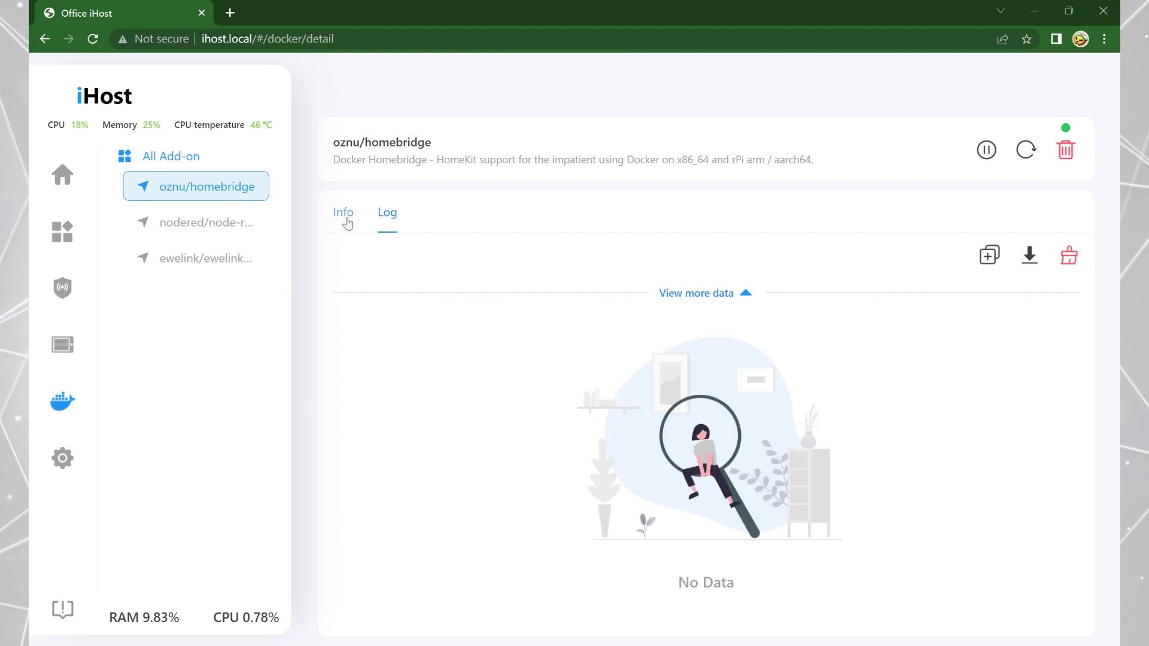
pyautogui.click(346, 220)
pyautogui.click(192, 226)
pyautogui.click(195, 260)
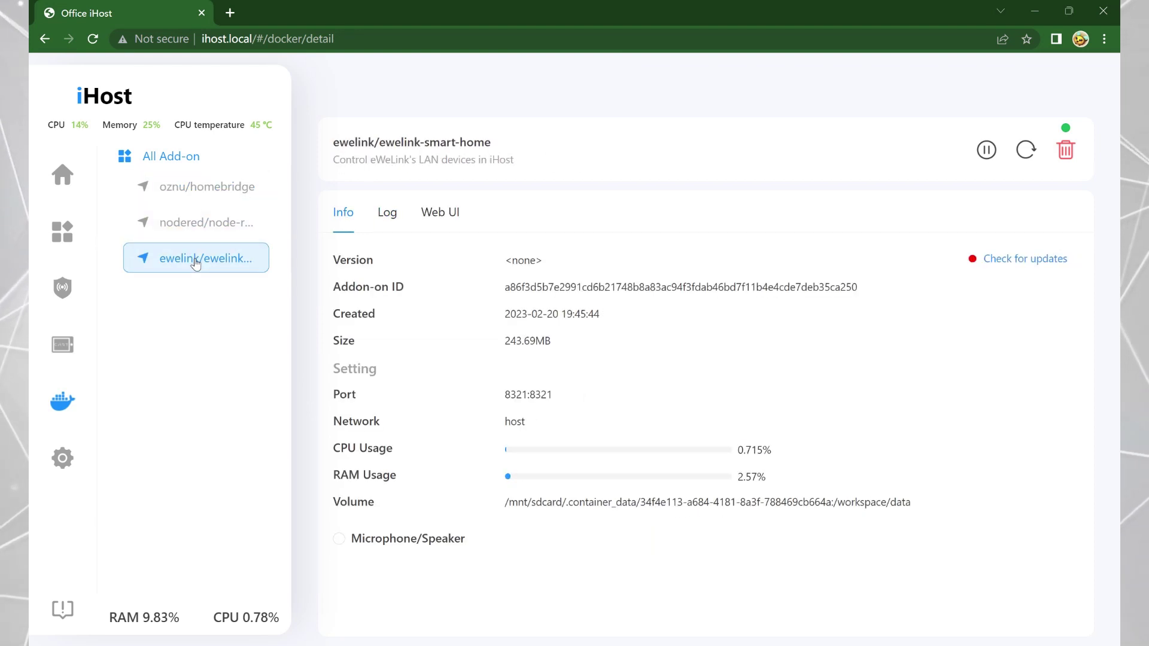
pyautogui.click(440, 215)
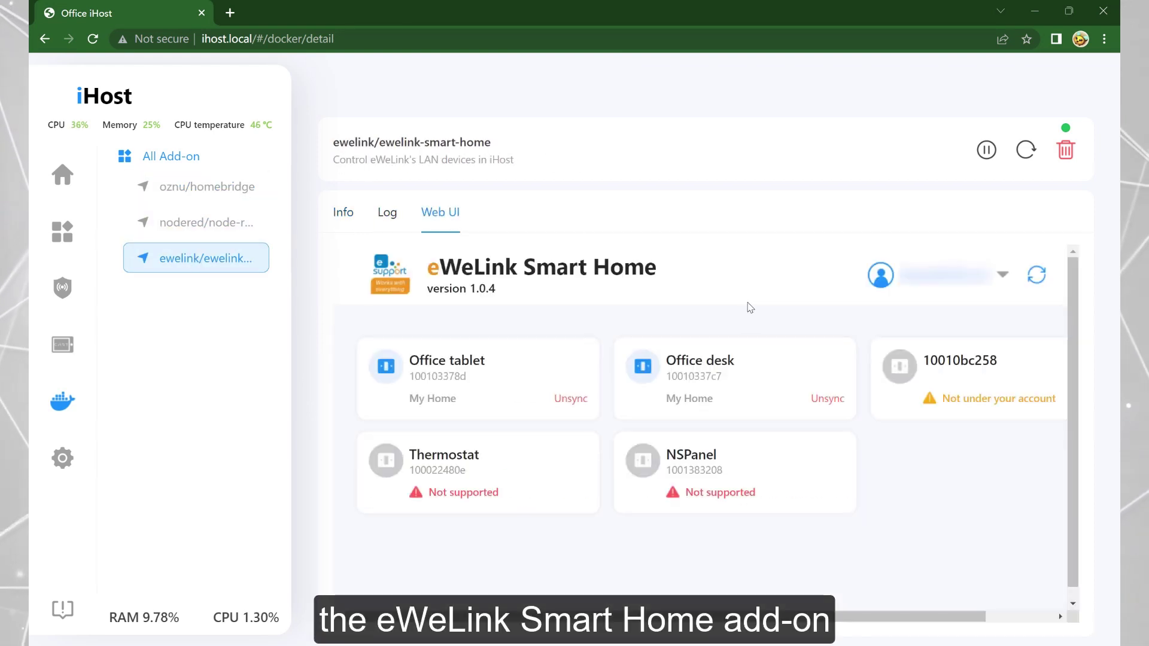
pyautogui.scroll(-1, 922, 491)
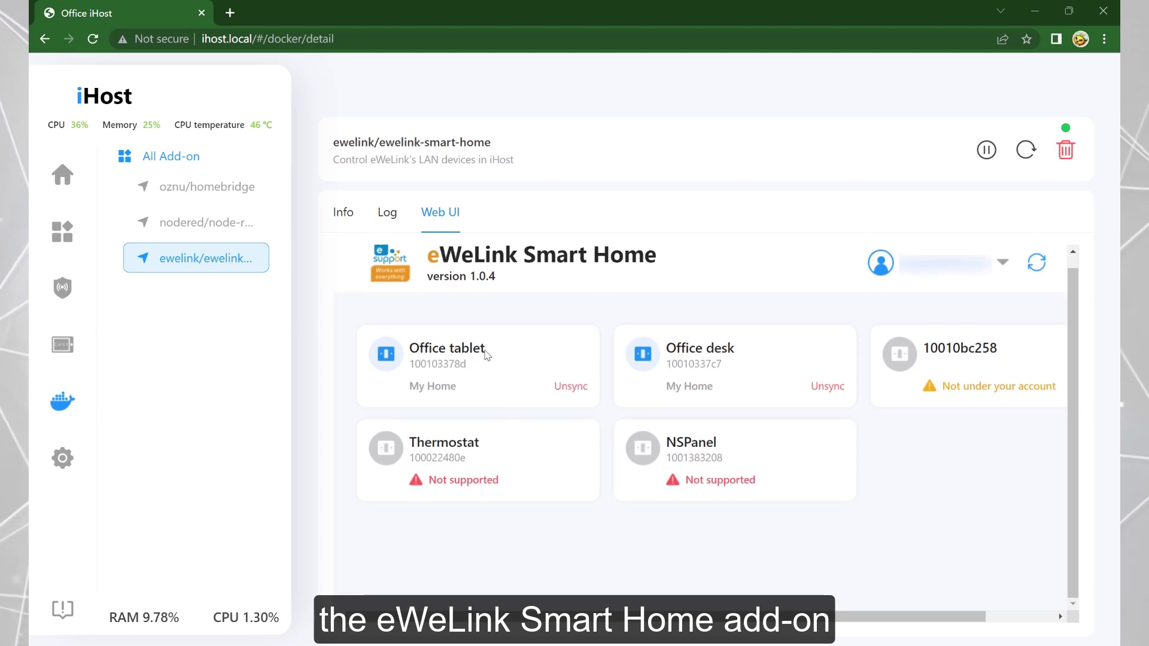
# Show the nodered/node-red add-on's Info details with port 1880:1880, then open a new tab.
pyautogui.click(217, 230)
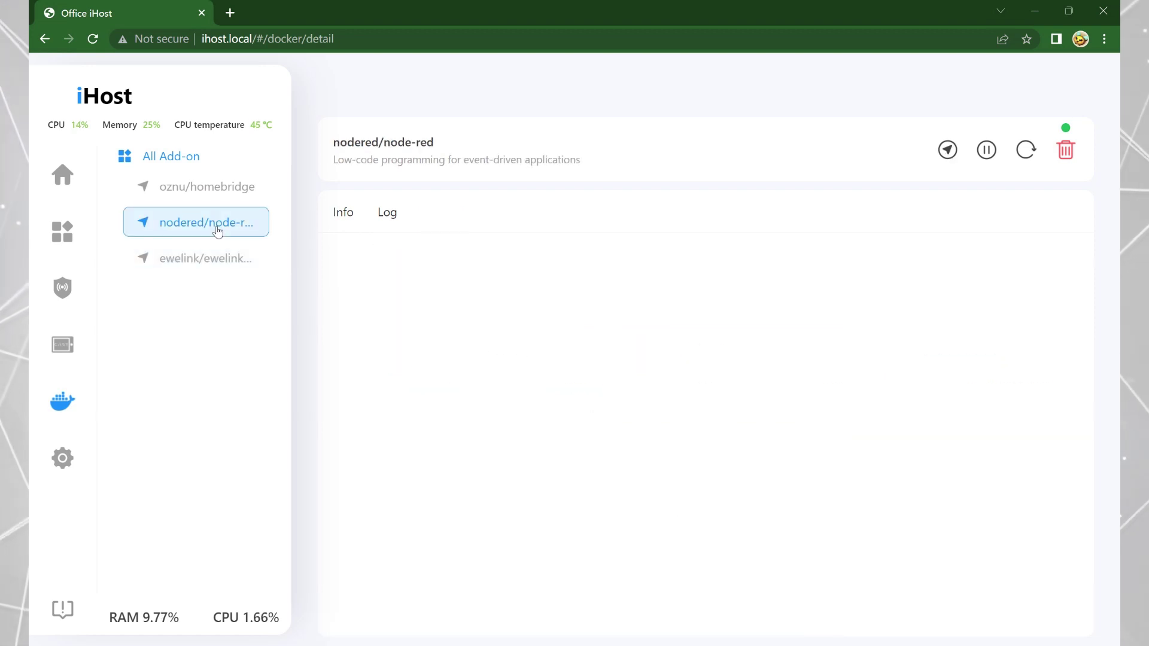
pyautogui.click(347, 221)
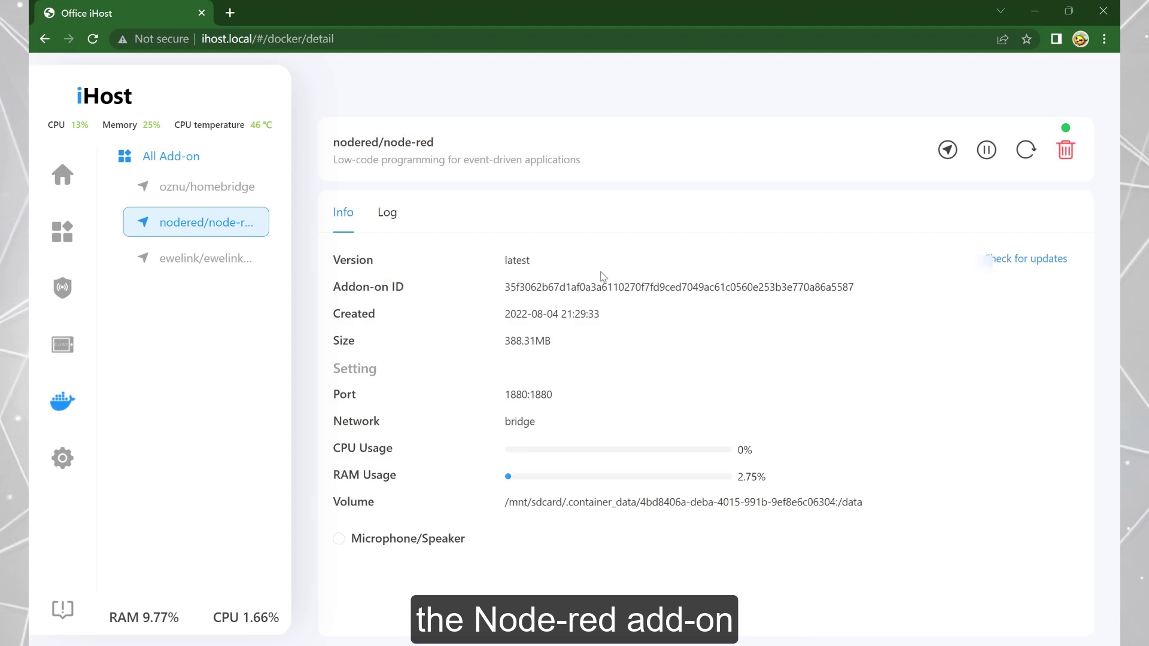
pyautogui.click(235, 18)
# Load the Node-RED editor at 192.168.31.92:1880 and scroll the palette to the eWeLink Cube nodes.
pyautogui.write('1')
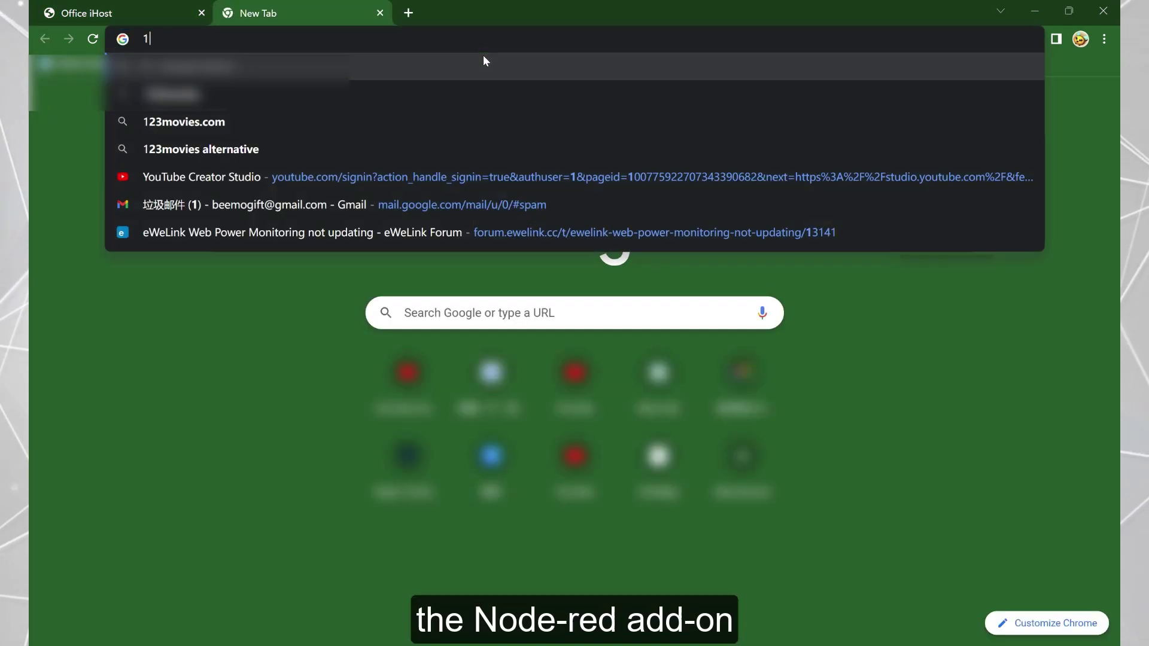
pyautogui.write('92.168.31.92:1880')
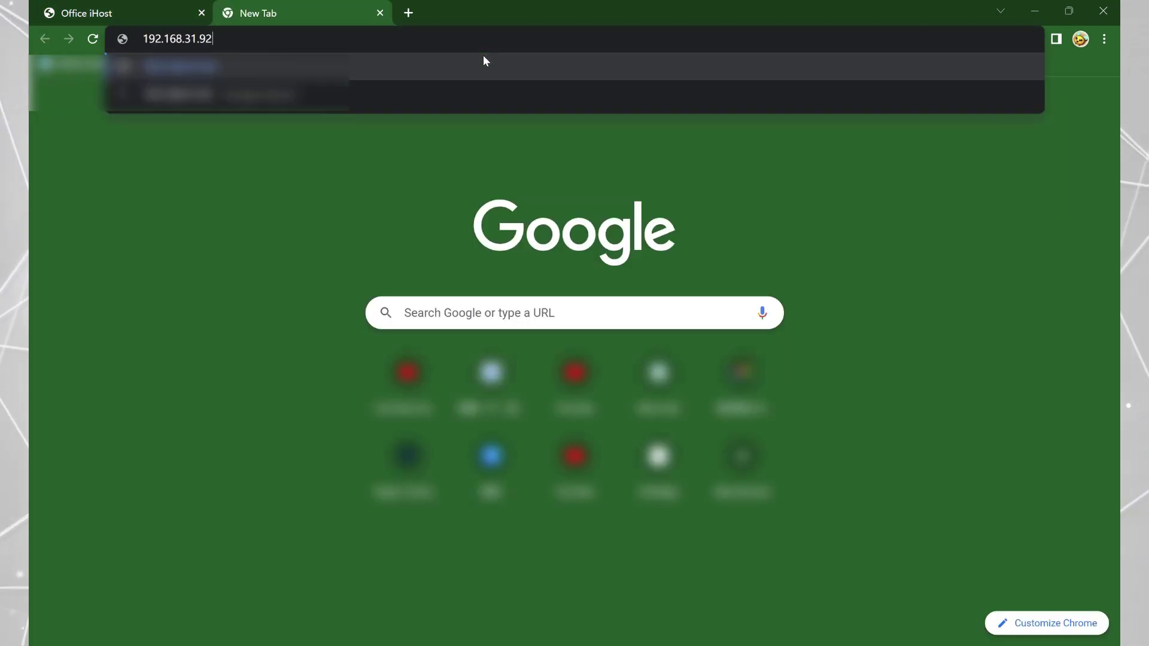
pyautogui.press('Return')
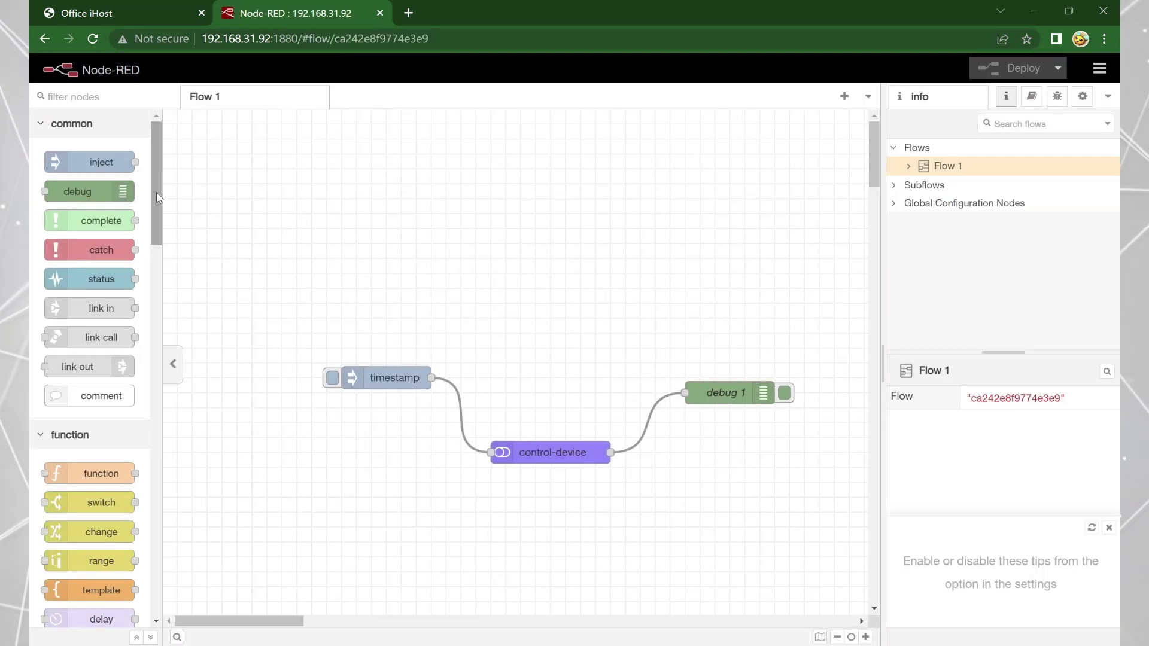
pyautogui.moveTo(156, 192); pyautogui.dragTo(150, 580)
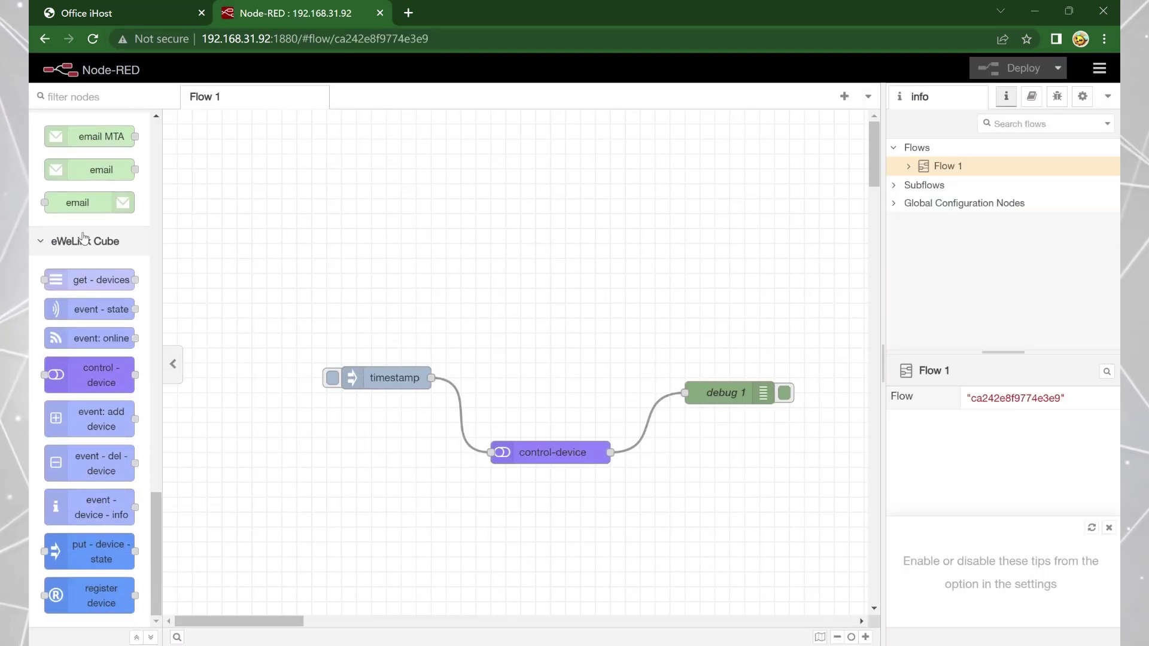
# Confirm node-red-contrib-tcube 0.0.8 in Manage palette, then return to iHost's homebridge add-on.
pyautogui.click(1099, 68)
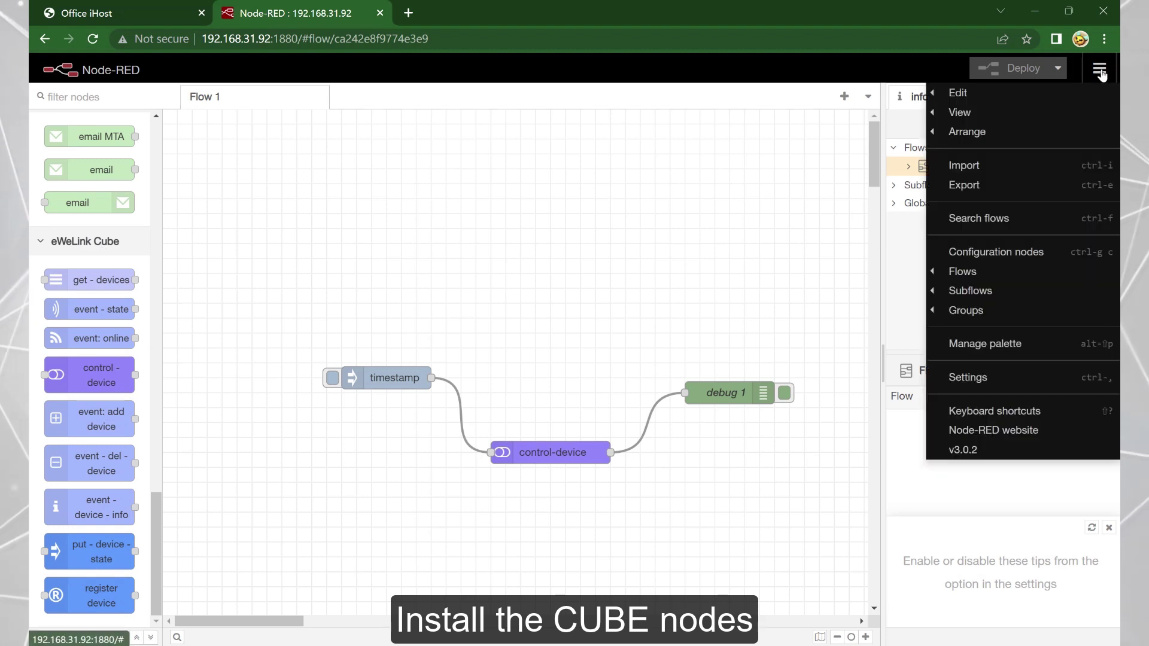
pyautogui.click(994, 348)
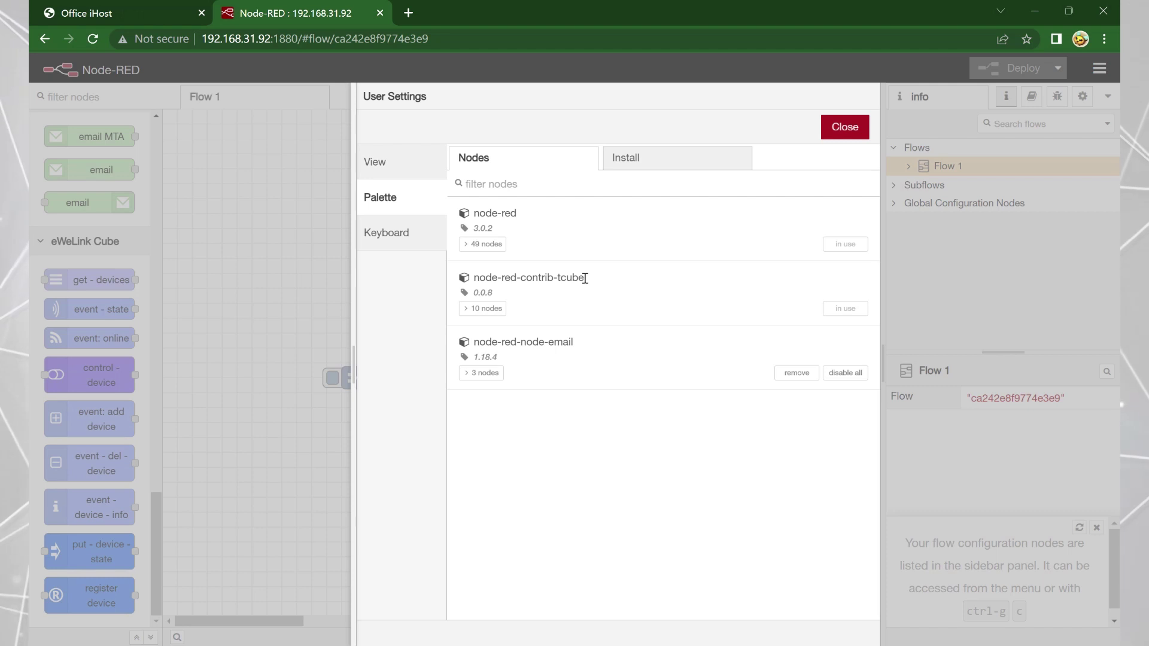
pyautogui.moveTo(585, 279); pyautogui.dragTo(516, 291)
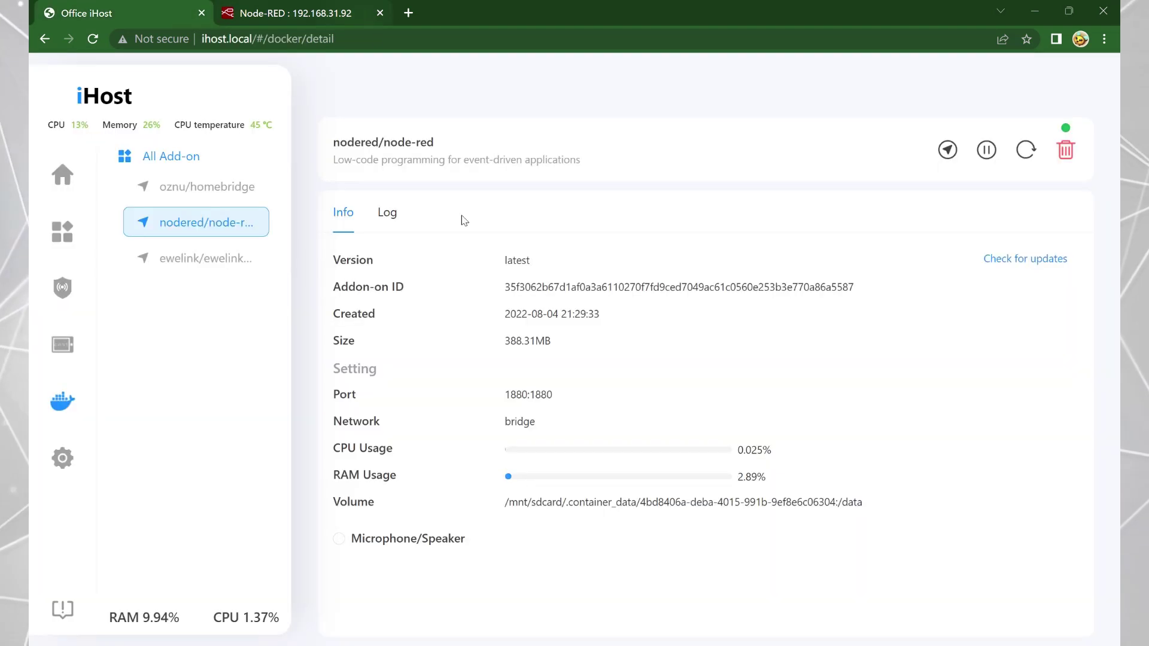
pyautogui.click(196, 187)
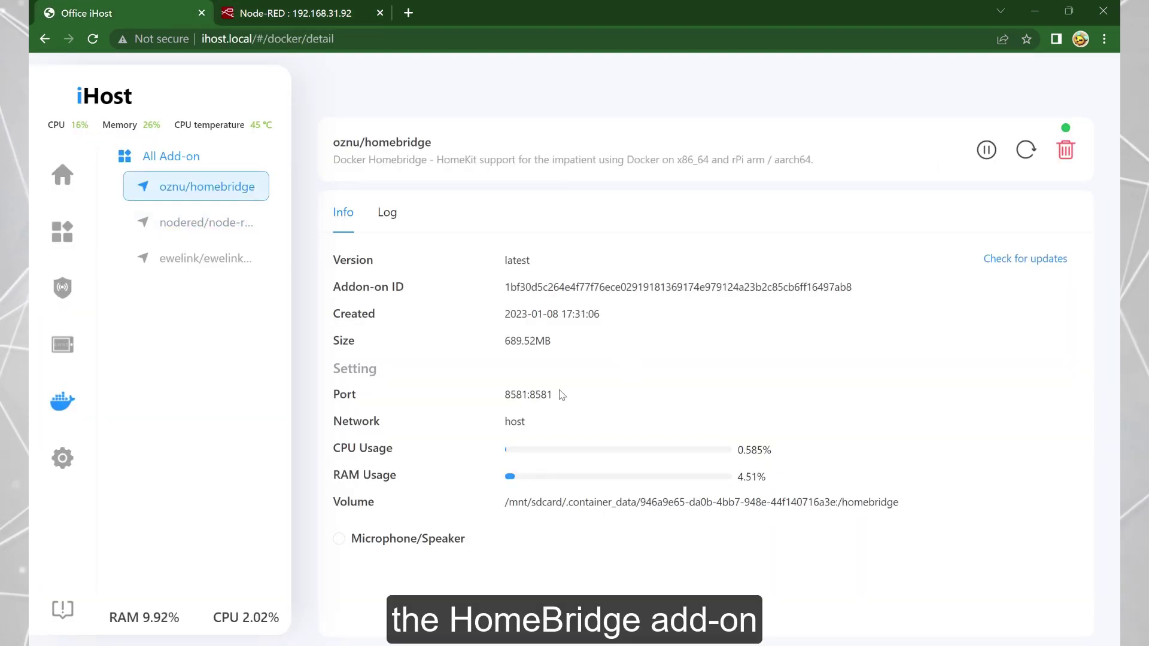
# Load Homebridge at 192.168.31.92:8581 in a new tab and begin the first-time setup.
pyautogui.click(408, 13)
pyautogui.write('192.168.31.92:')
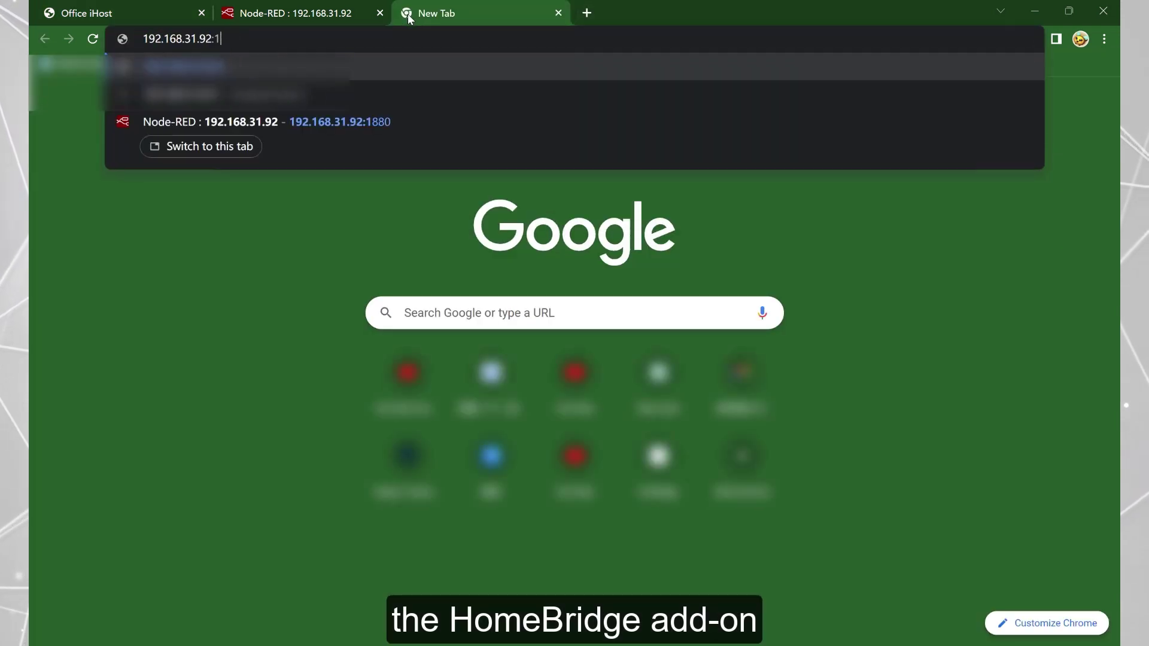
pyautogui.write('8581')
pyautogui.press('Return')
pyautogui.click(620, 369)
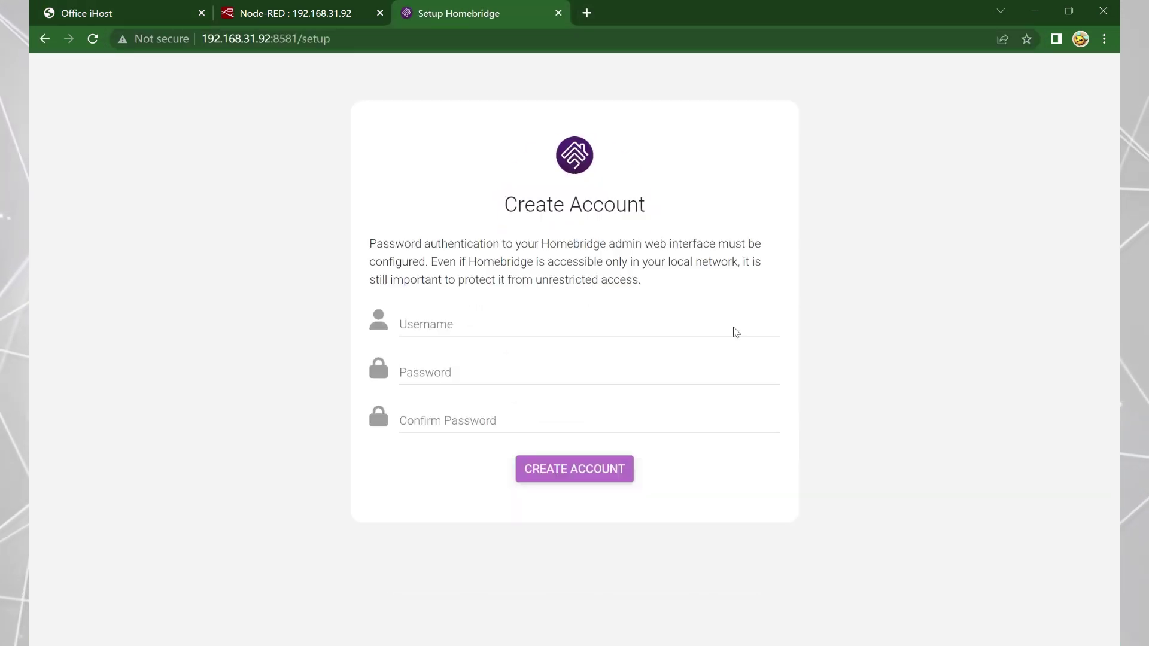
# Create the Homebridge admin account with a username and confirmed password, then open the dashboard.
pyautogui.click(577, 327)
pyautogui.write('ewelink')
pyautogui.press('Tab')
pyautogui.write('ewelink')
pyautogui.press('Tab')
pyautogui.write('ewelink')
pyautogui.press('Return')
pyautogui.click(740, 324)
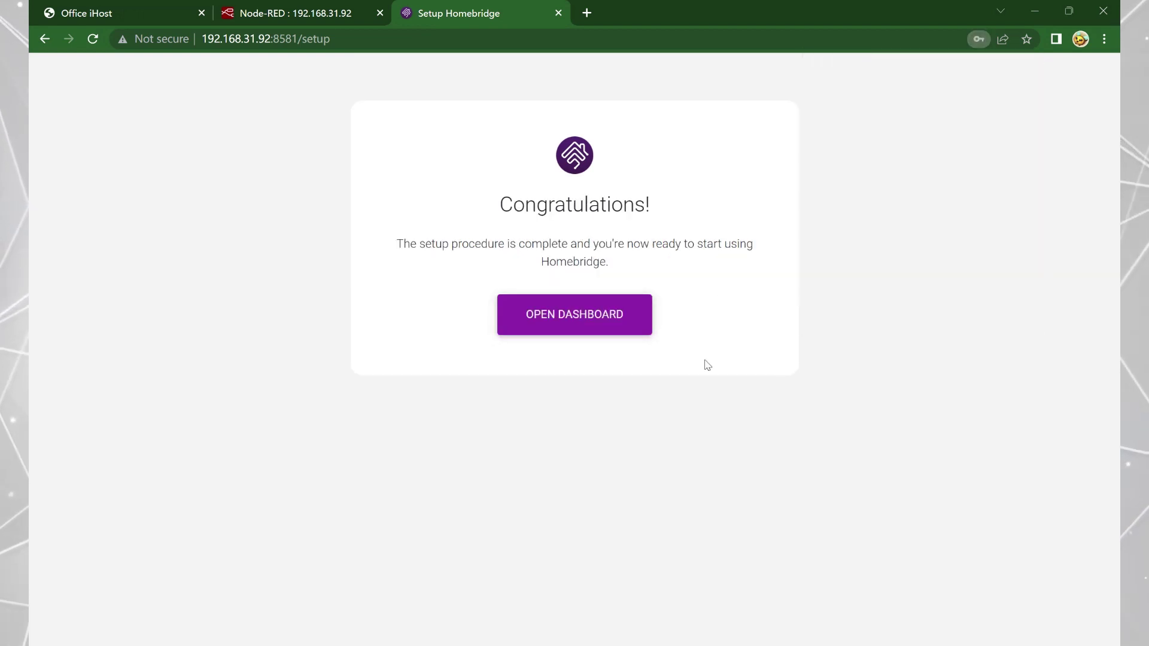
pyautogui.click(634, 332)
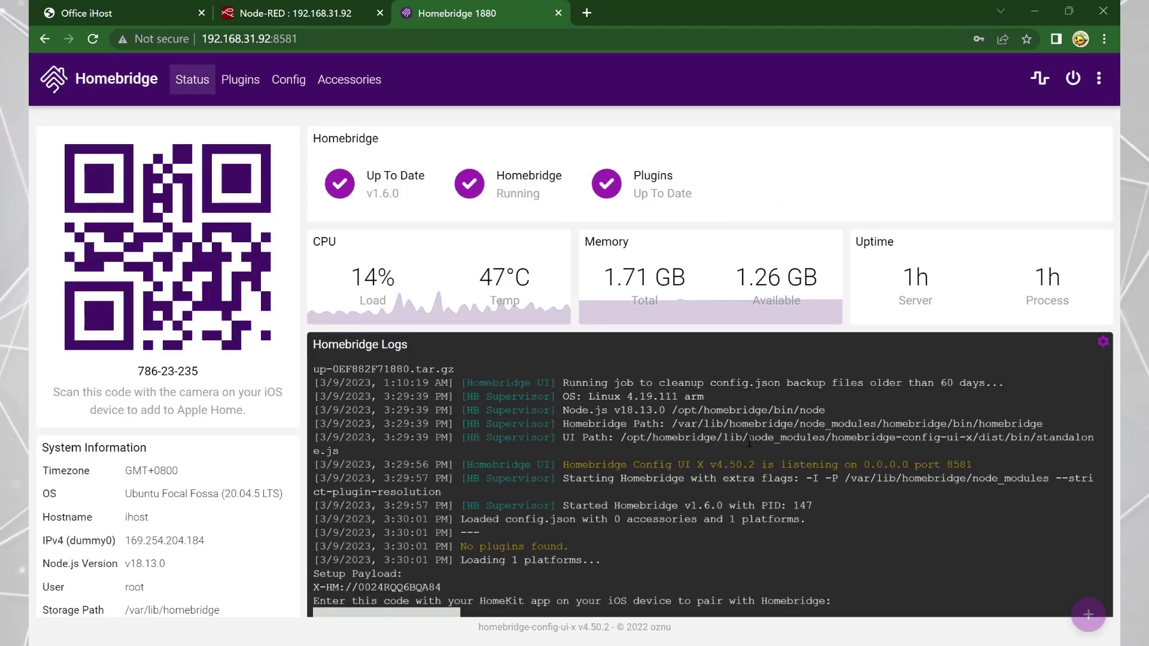
# Search the Homebridge plugins for 'ewelink cube' and install the Homebridge Plugin Ewelink Cube.
pyautogui.click(240, 79)
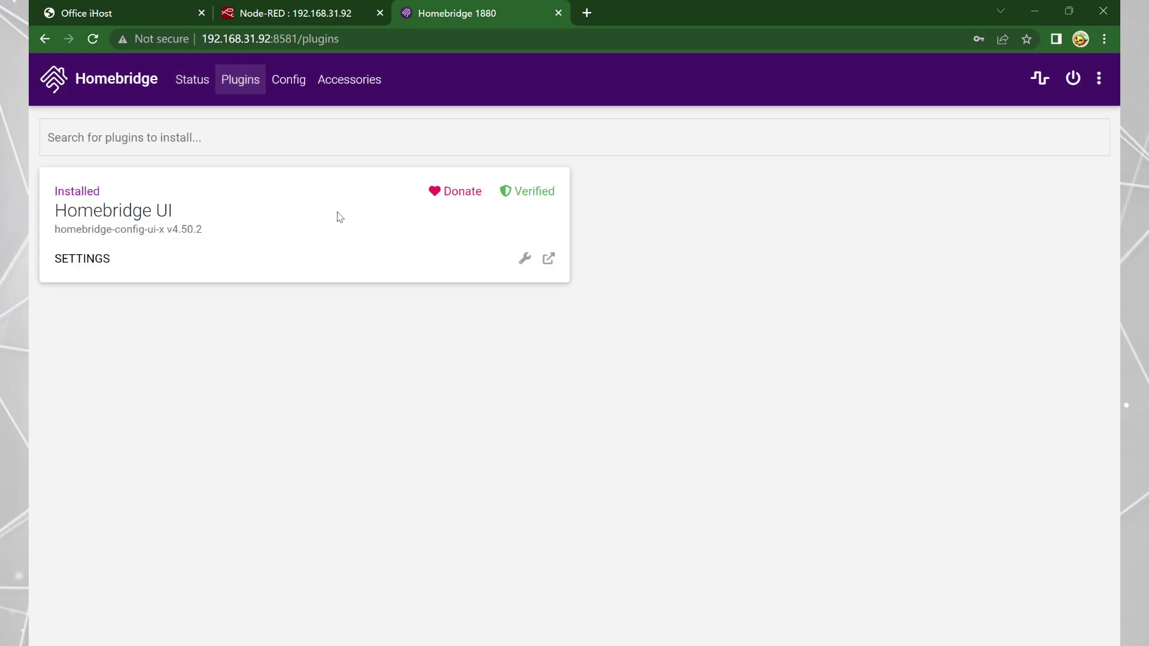
pyautogui.click(406, 143)
pyautogui.write('ewelink cube')
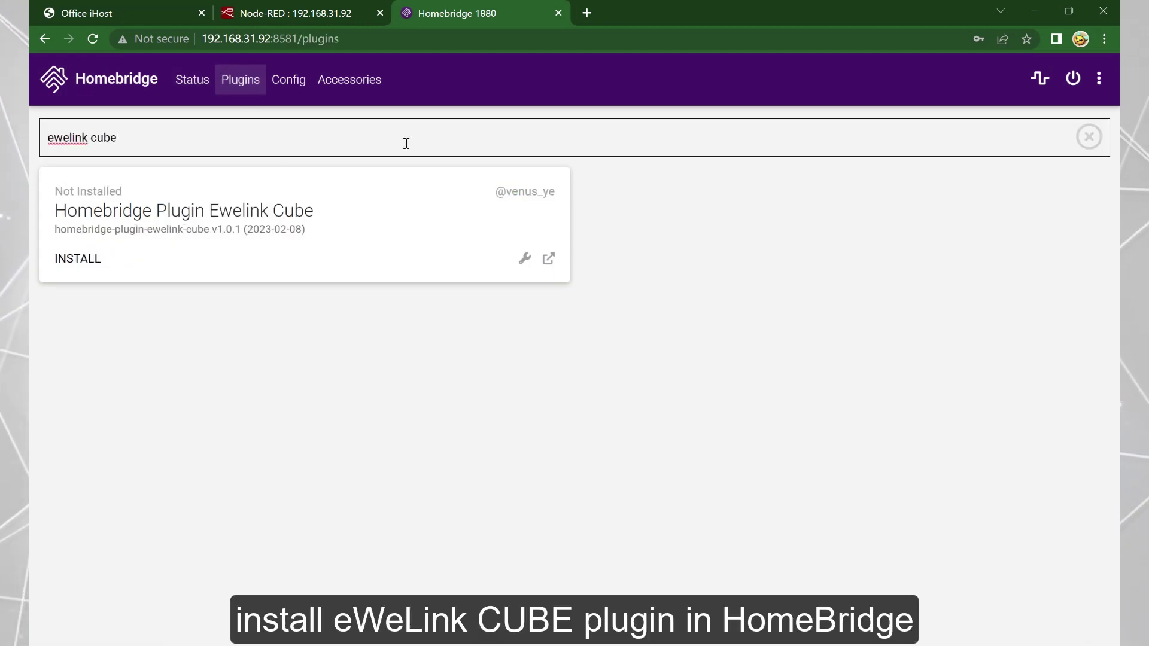
pyautogui.click(77, 258)
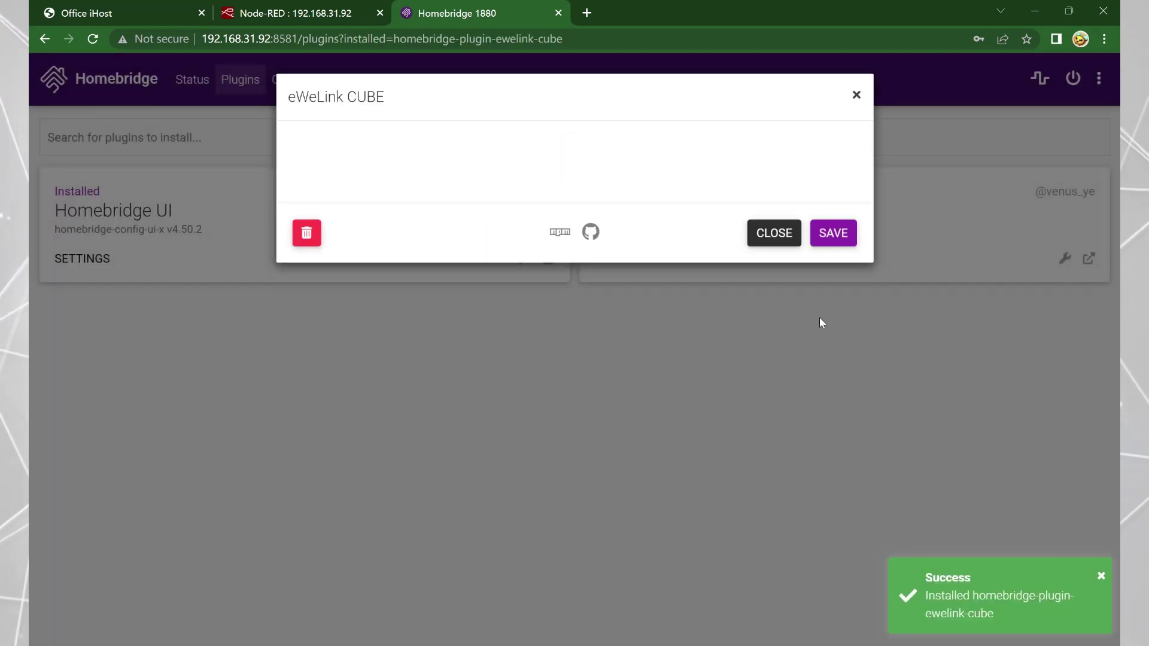
# Grant the plugin an iHost access token, enable the Devices List, and save to restart Homebridge.
pyautogui.scroll(-5, 477, 429)
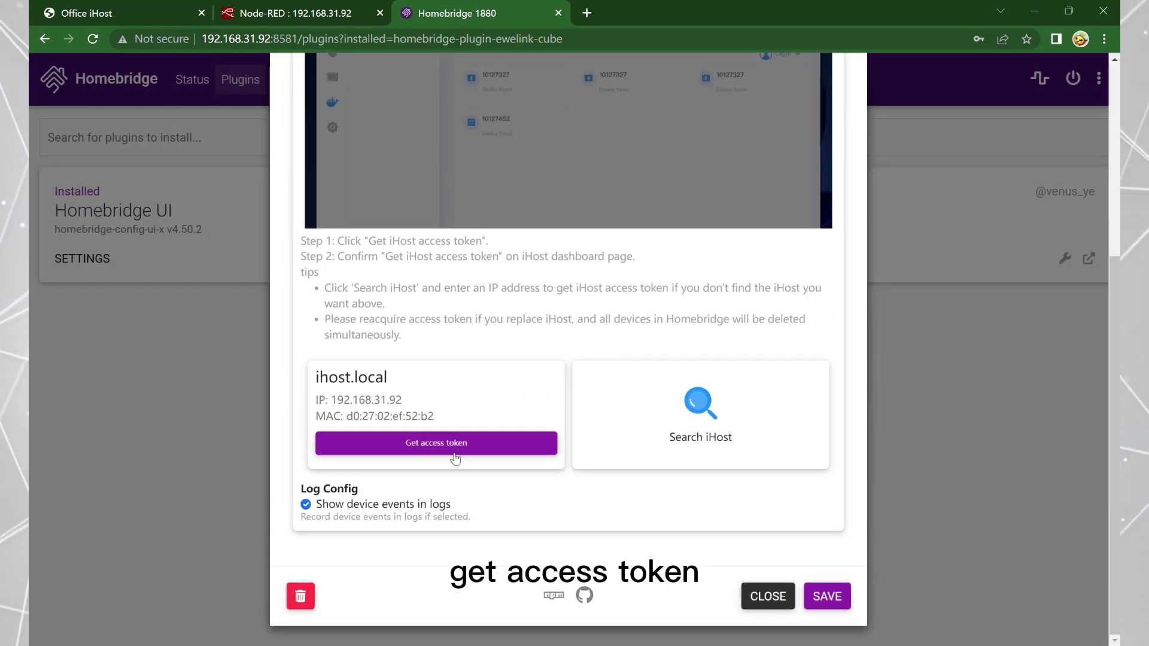
pyautogui.click(476, 437)
pyautogui.click(128, 16)
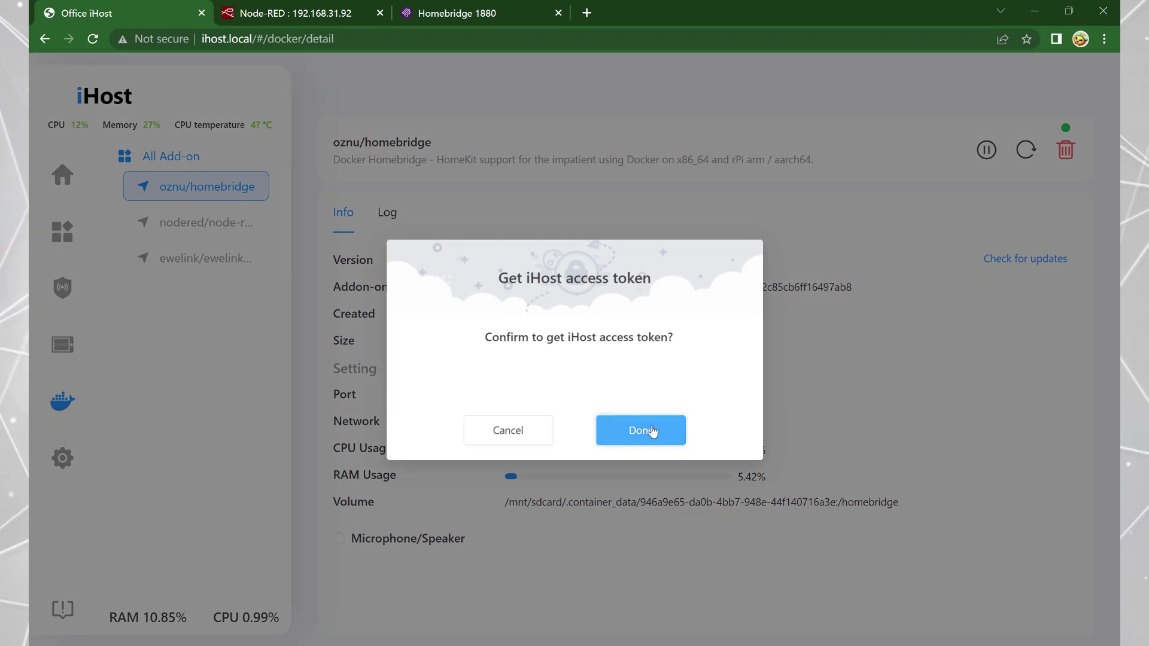
pyautogui.click(640, 431)
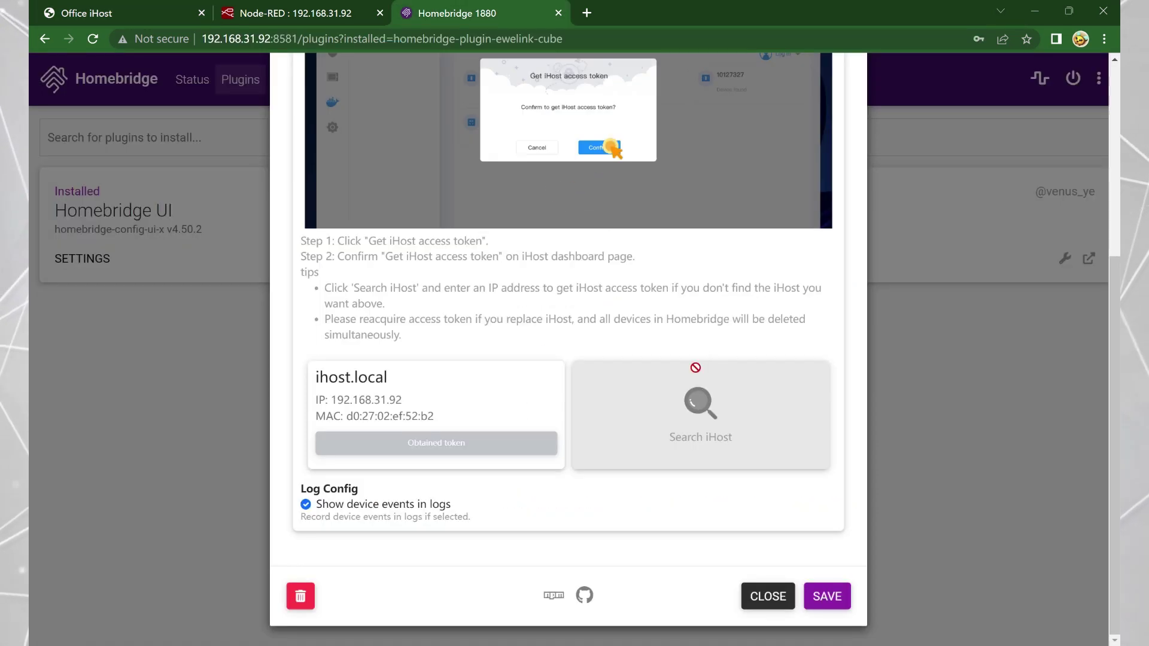
pyautogui.scroll(4, 692, 367)
pyautogui.click(706, 160)
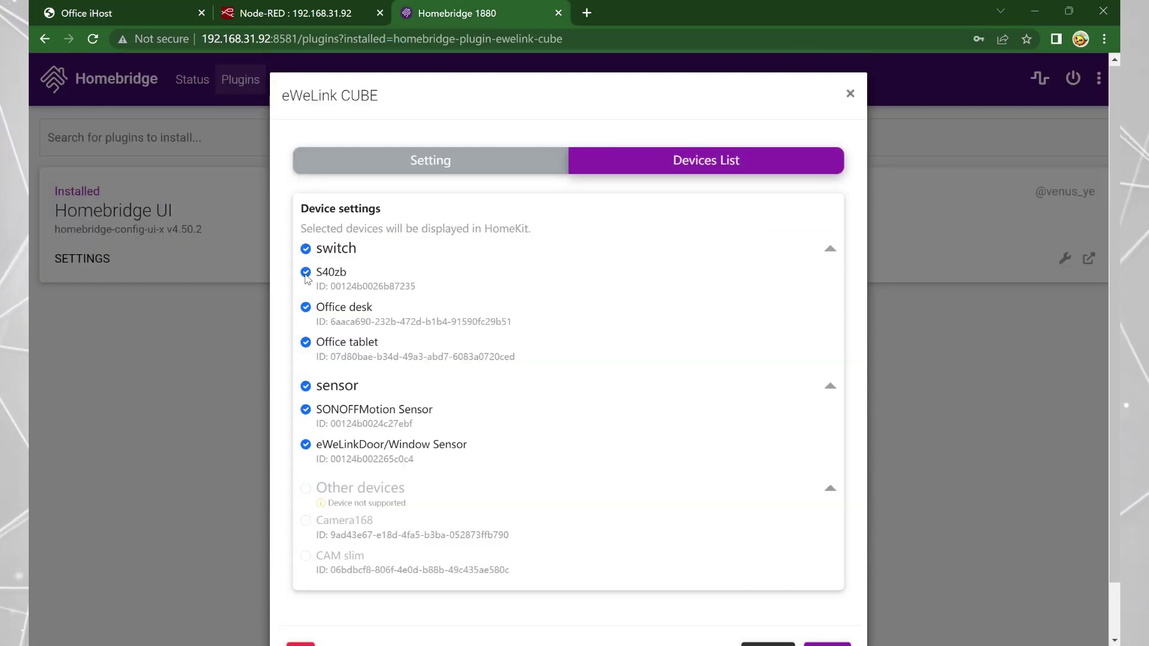
pyautogui.scroll(-1, 609, 530)
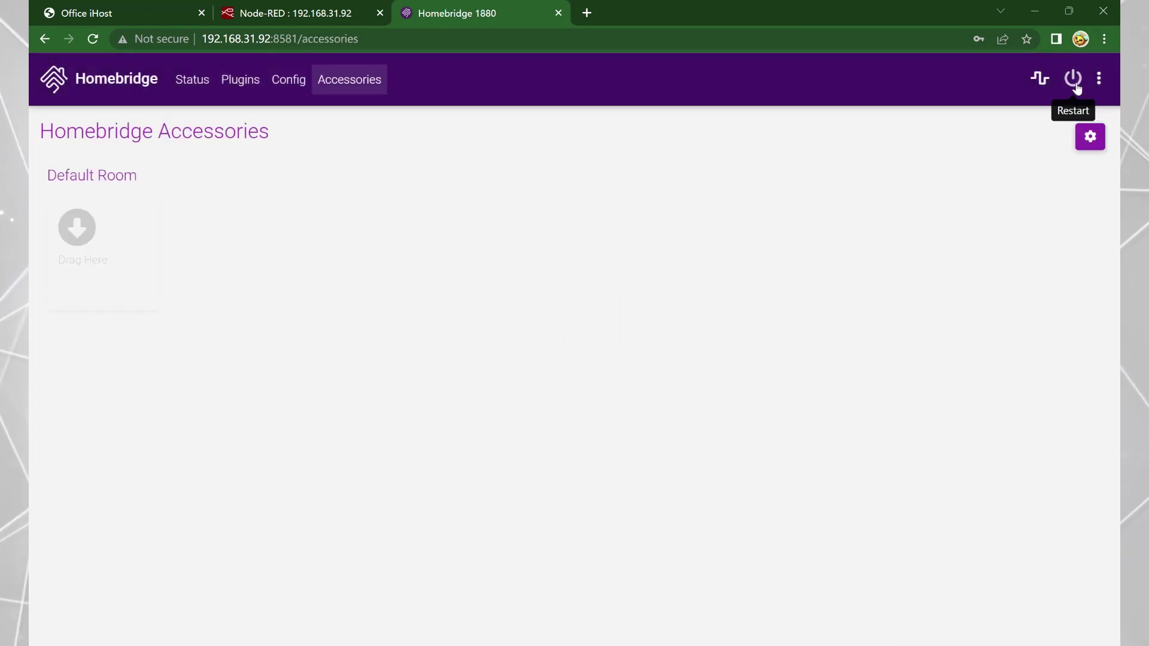
pyautogui.click(1072, 78)
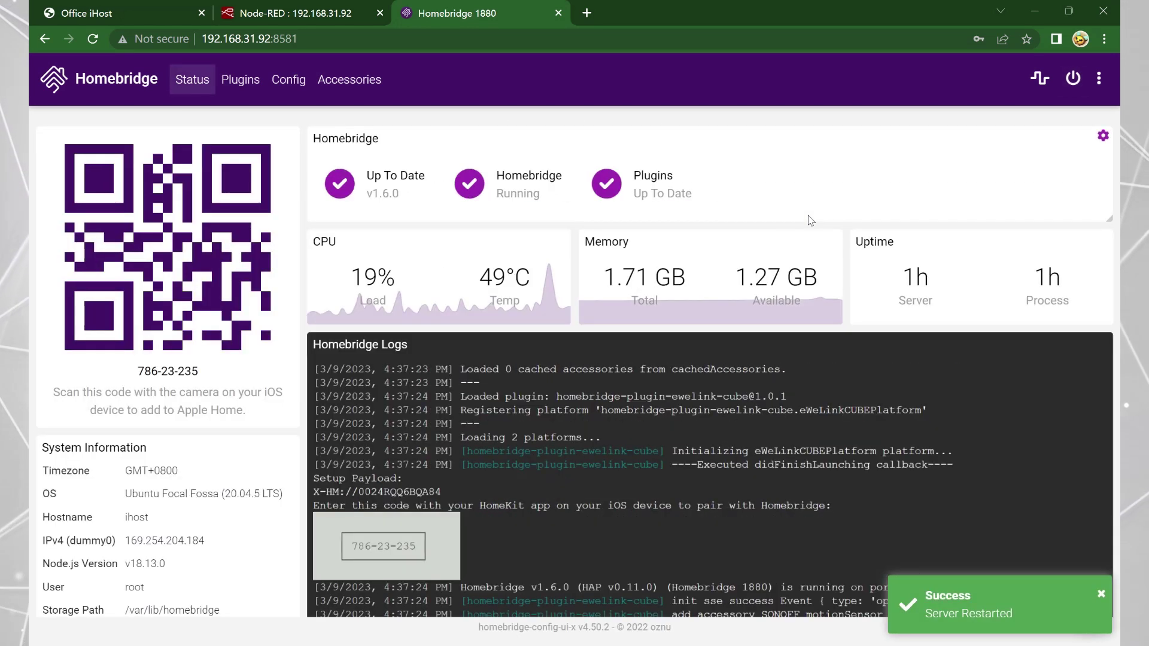
# Check the nine iHost devices under Homebridge Accessories, then open the iHost system settings.
pyautogui.click(357, 89)
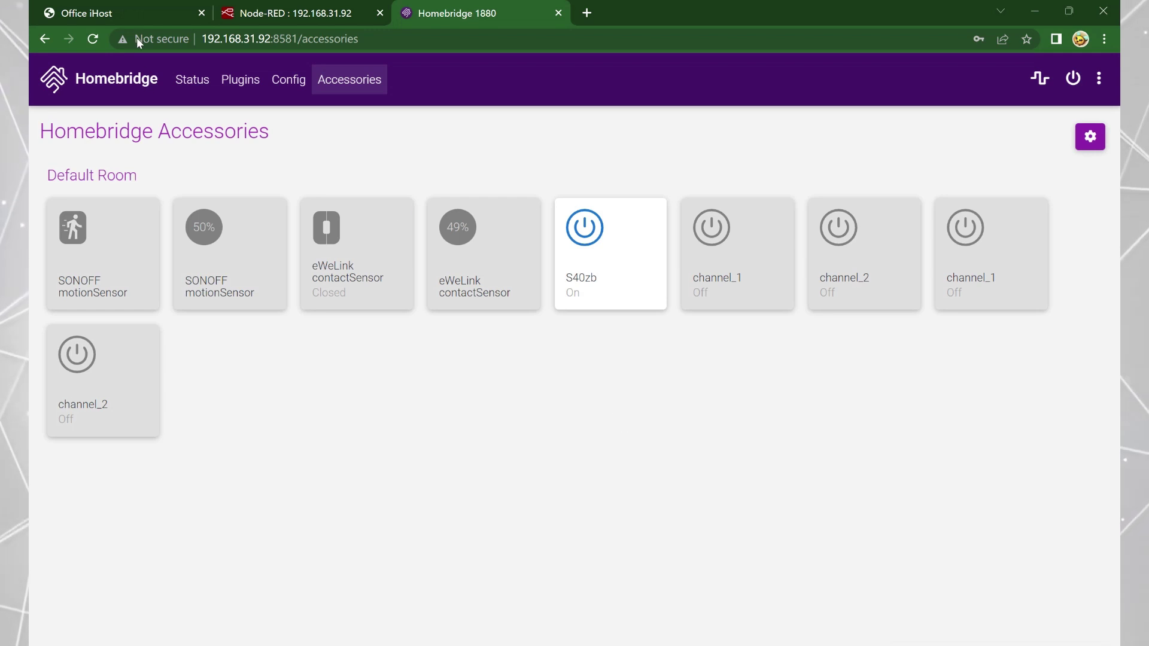
pyautogui.click(129, 18)
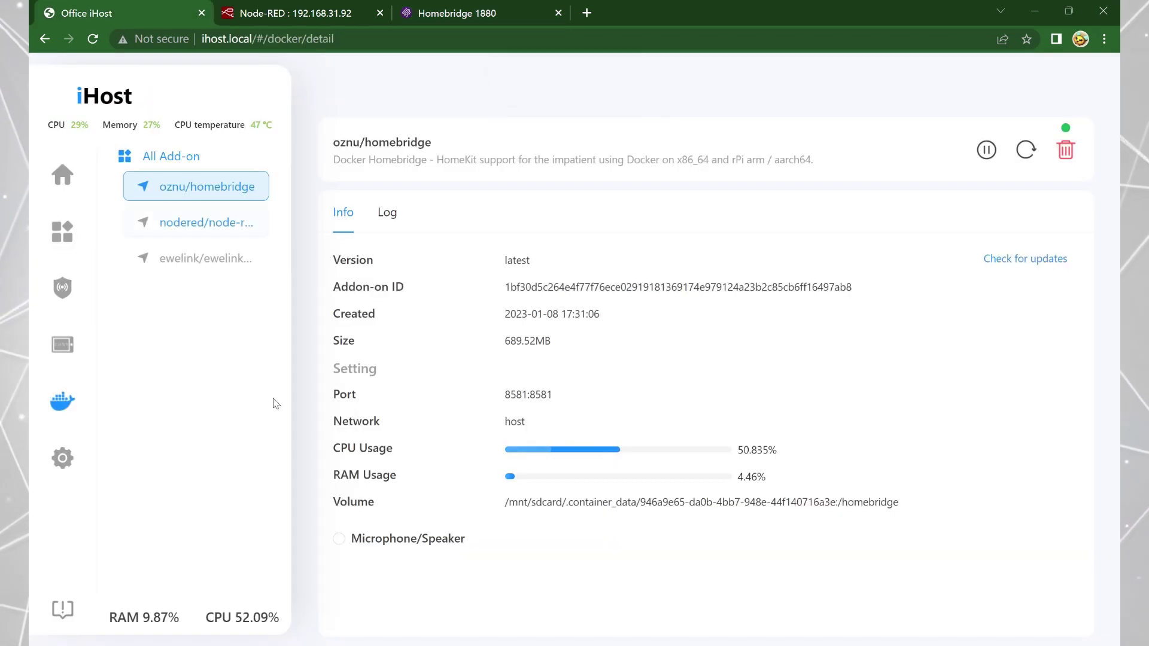
pyautogui.click(69, 464)
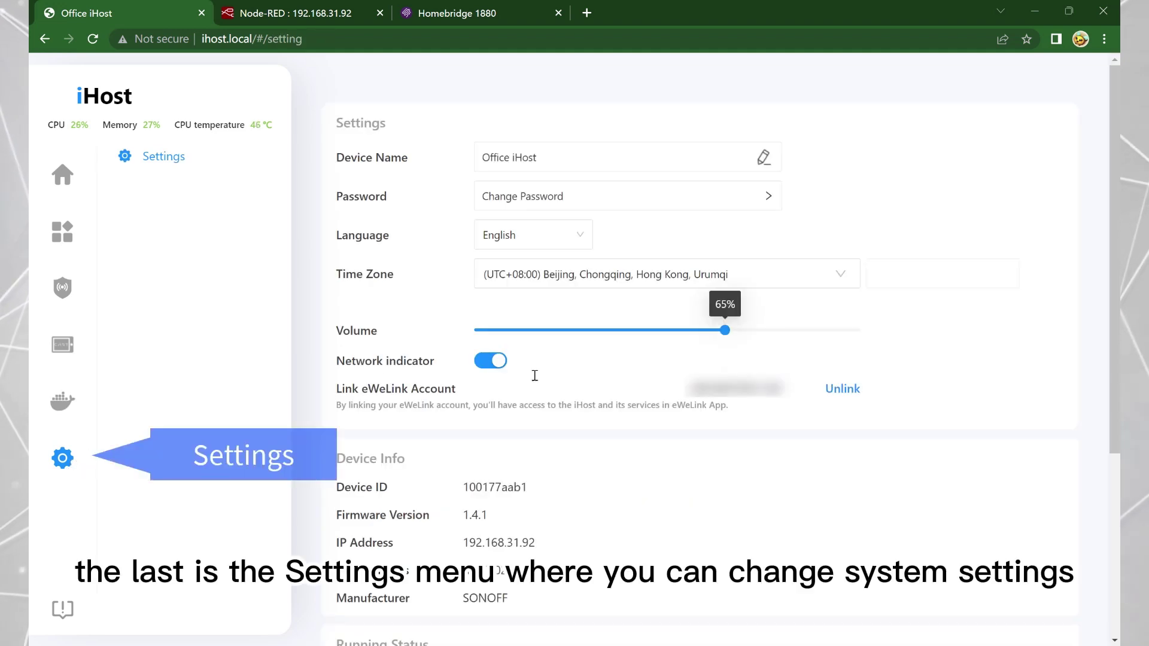